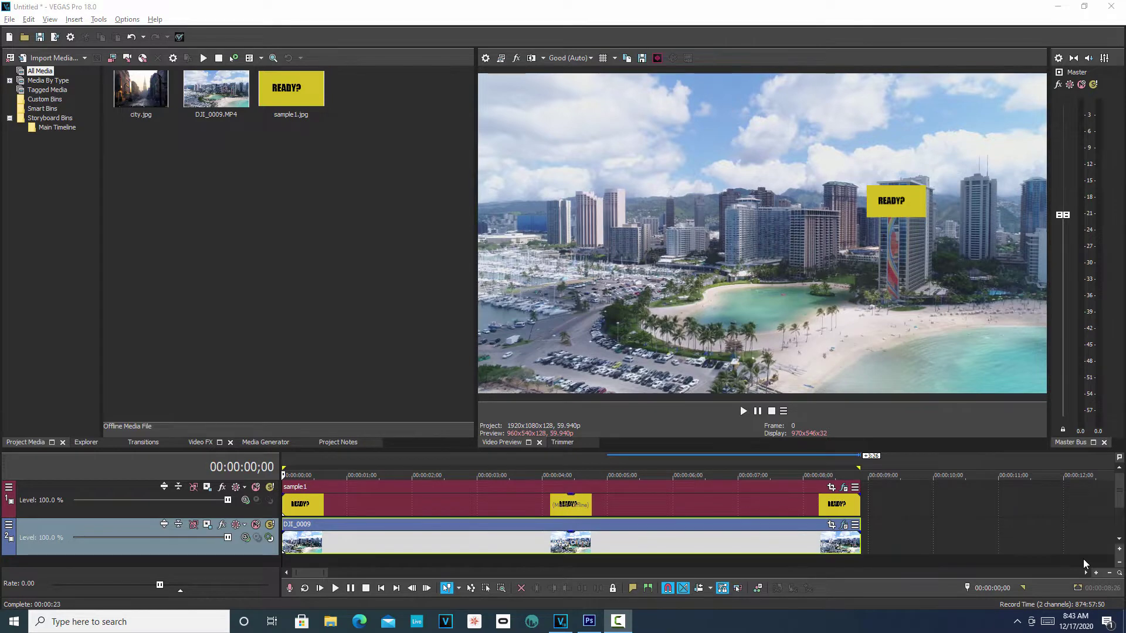
Raise the preview/timeline splitter to enlarge the timeline and set the playhead at 00:00:03;02
left_click_drag(577, 448, 576, 362)
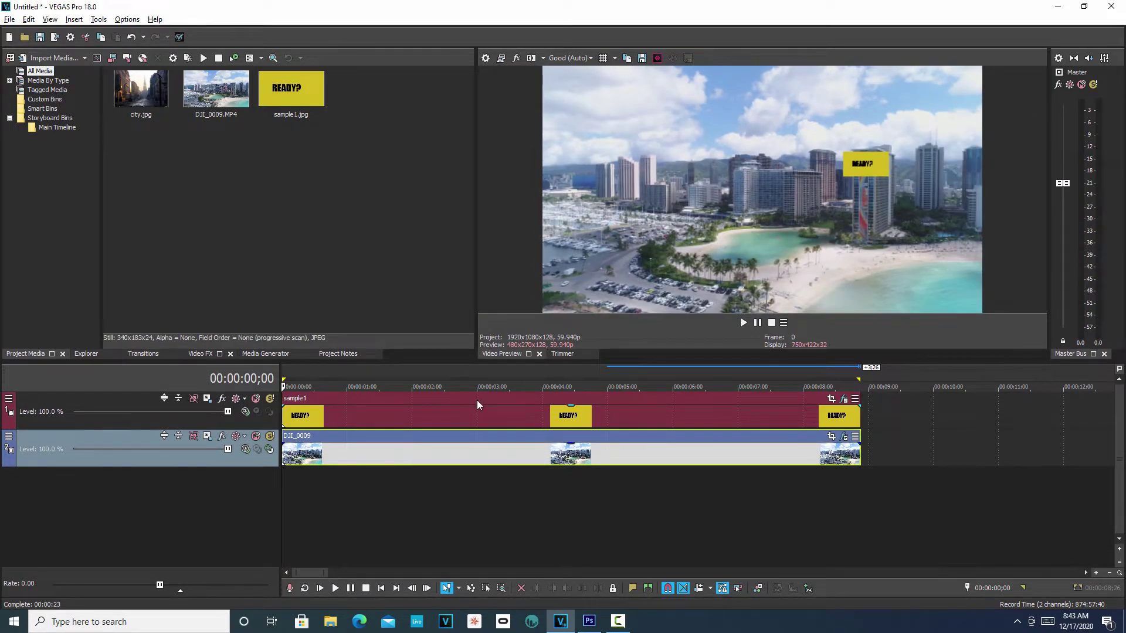
left_click(477, 400)
Delete the drone video event and the sample1 image event from the timeline
left_click(481, 455)
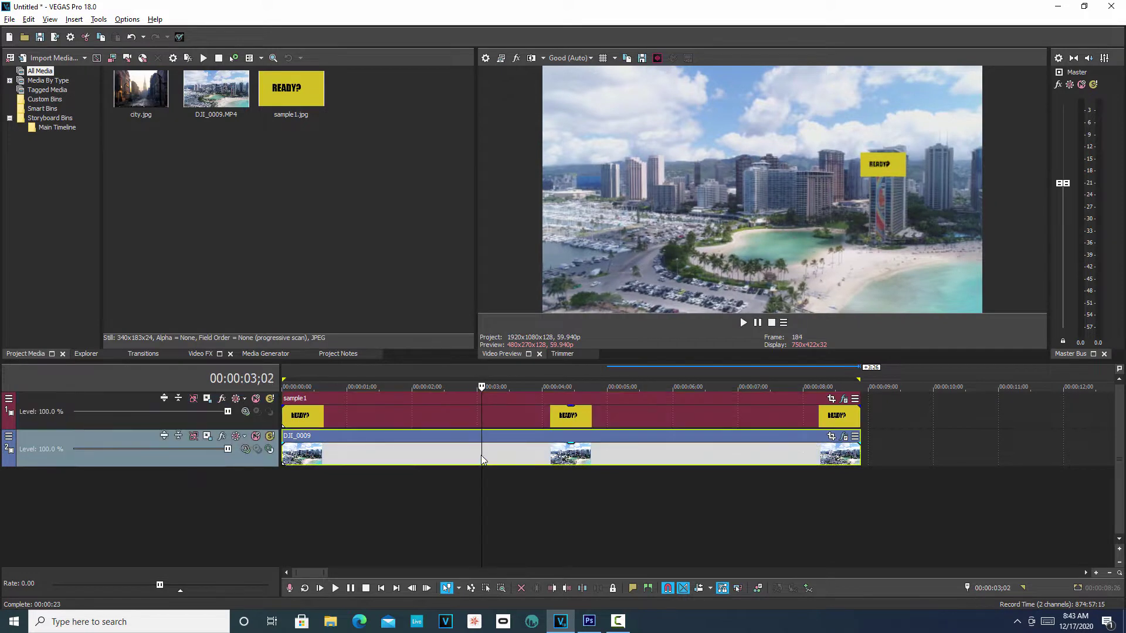
key("Delete")
left_click(461, 410)
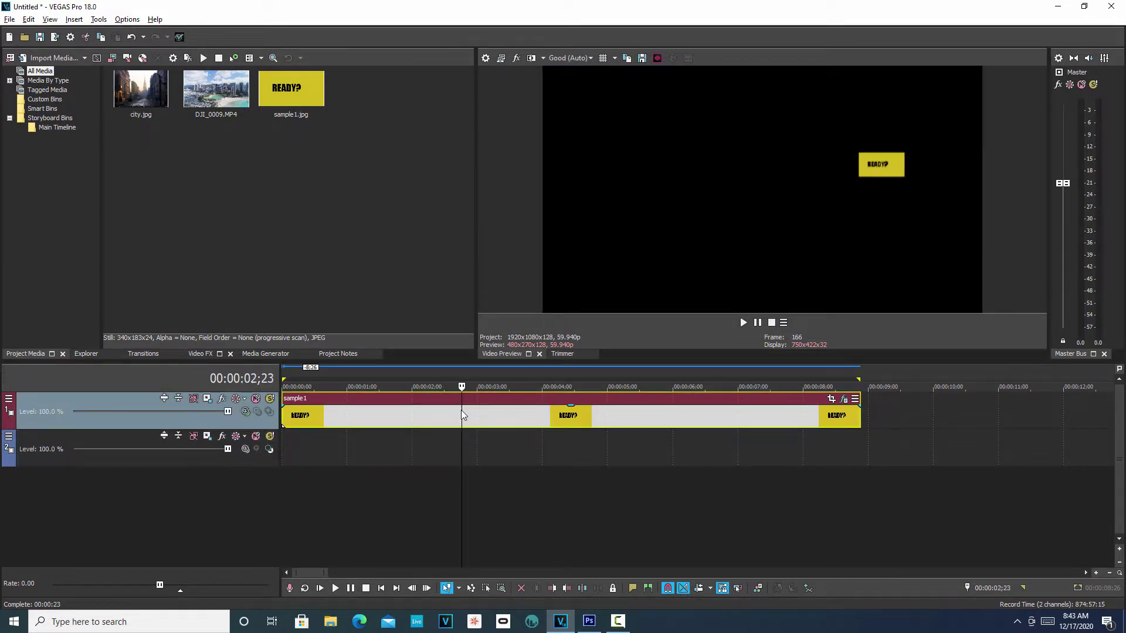
key("Delete")
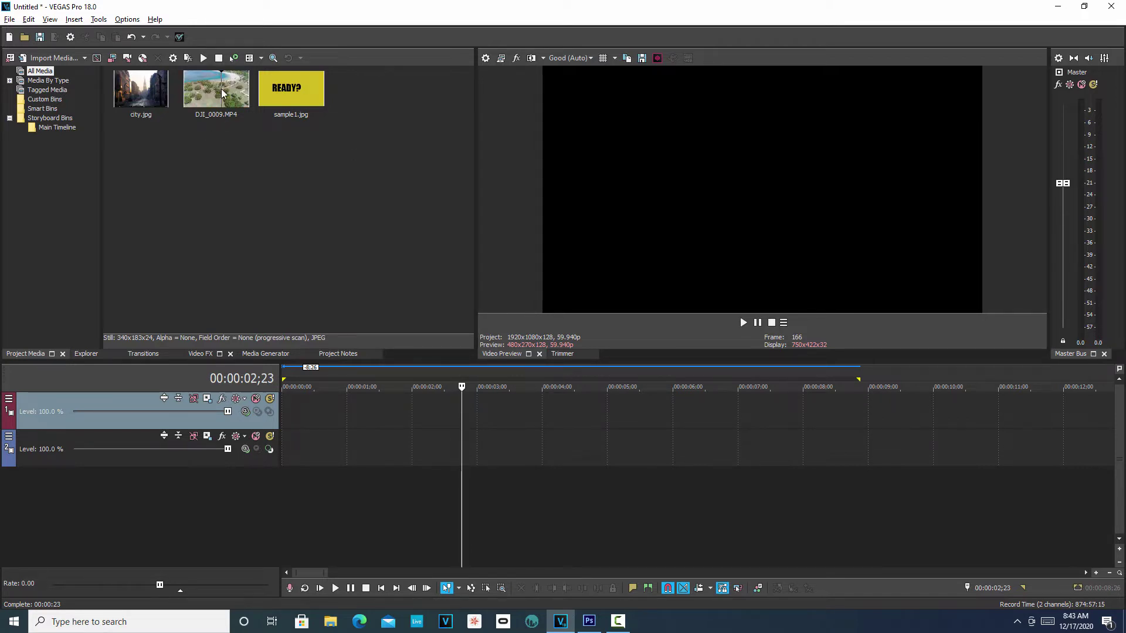
Place DJI_0009.MP4 on track 2, match project settings, trim it short and play it back
left_click_drag(222, 93, 293, 448)
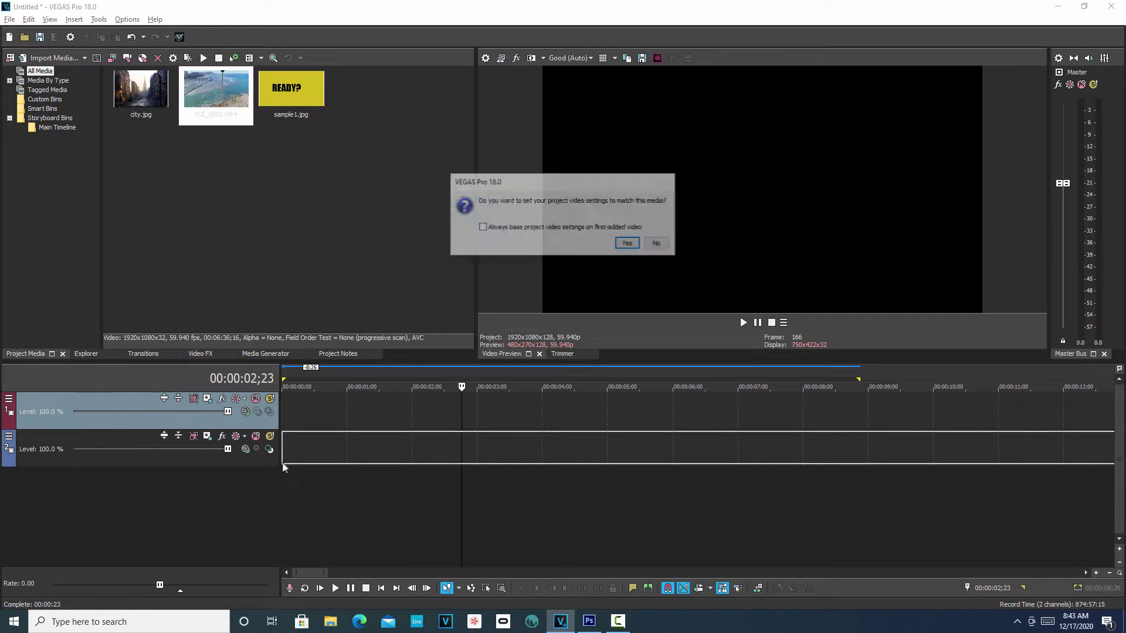
left_click(628, 243)
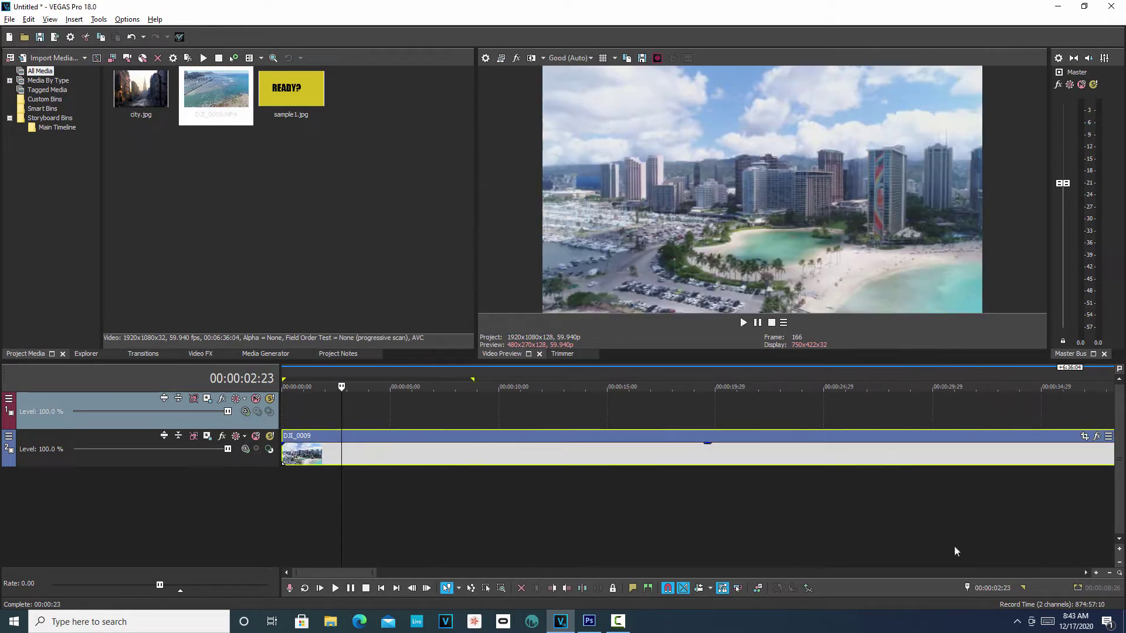
scroll(948, 522, "down", 8)
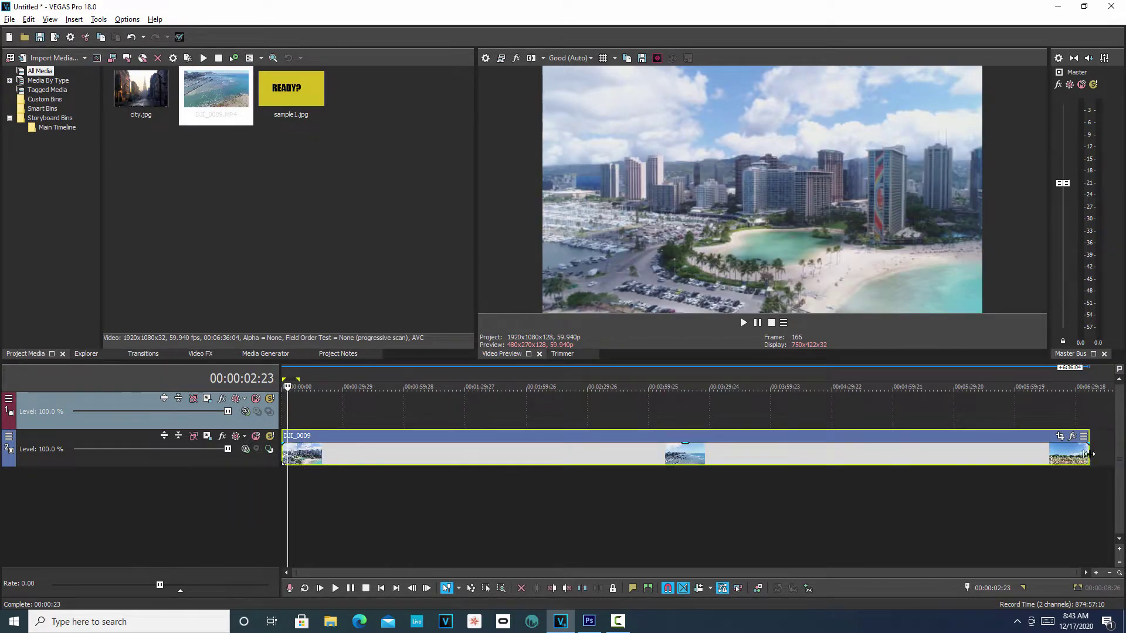
left_click_drag(1088, 453, 293, 452)
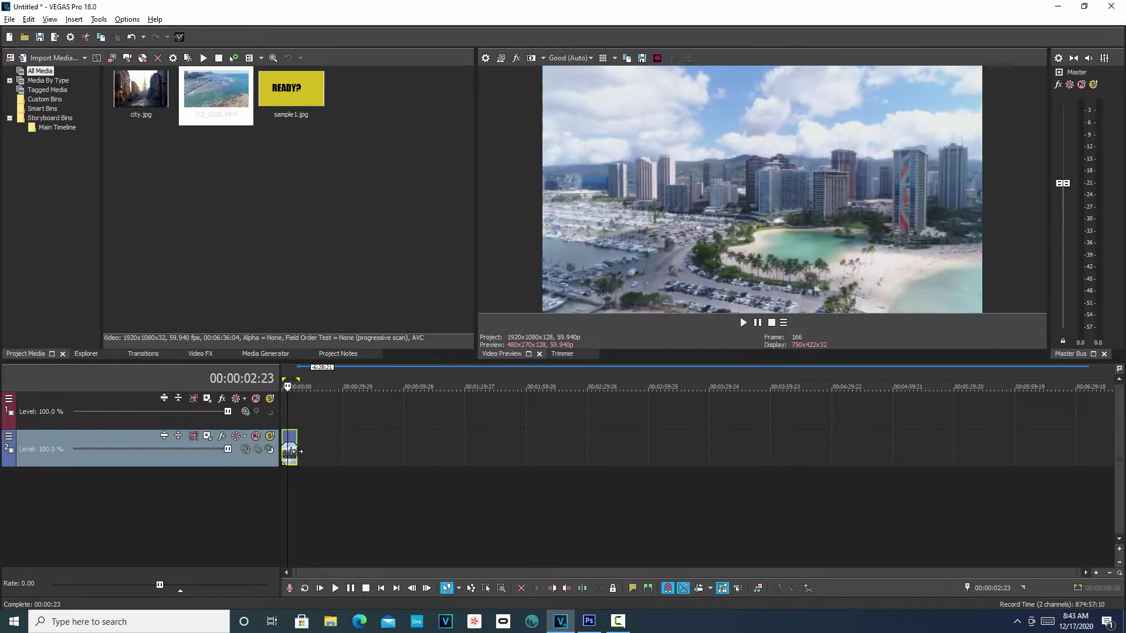
left_click(296, 495)
scroll(297, 495, "up", 3)
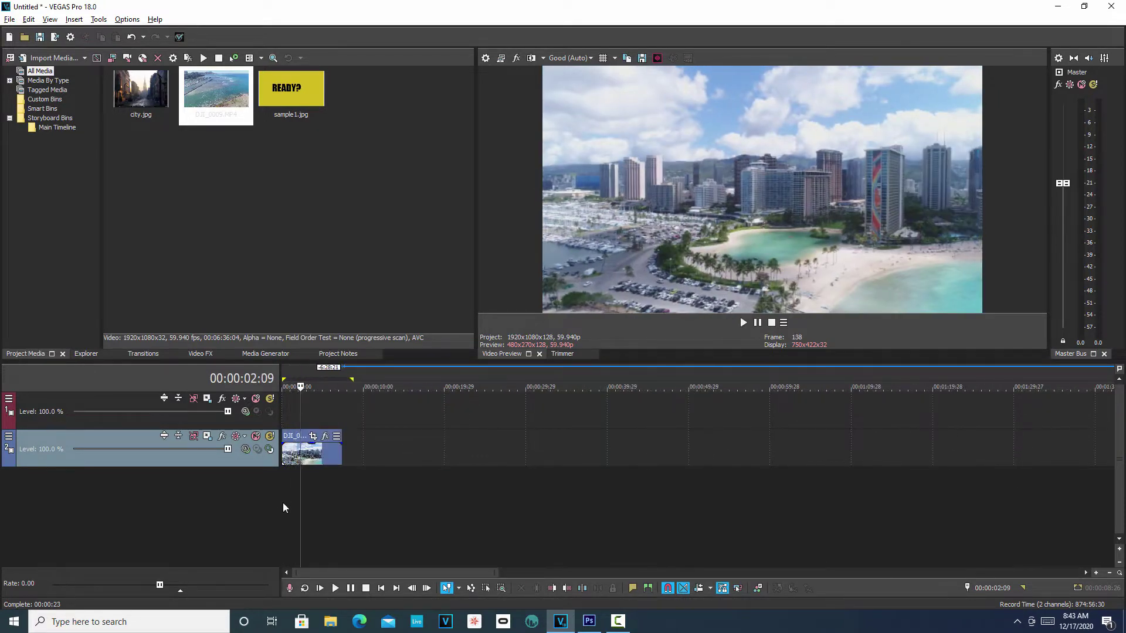
left_click(284, 498)
key("space")
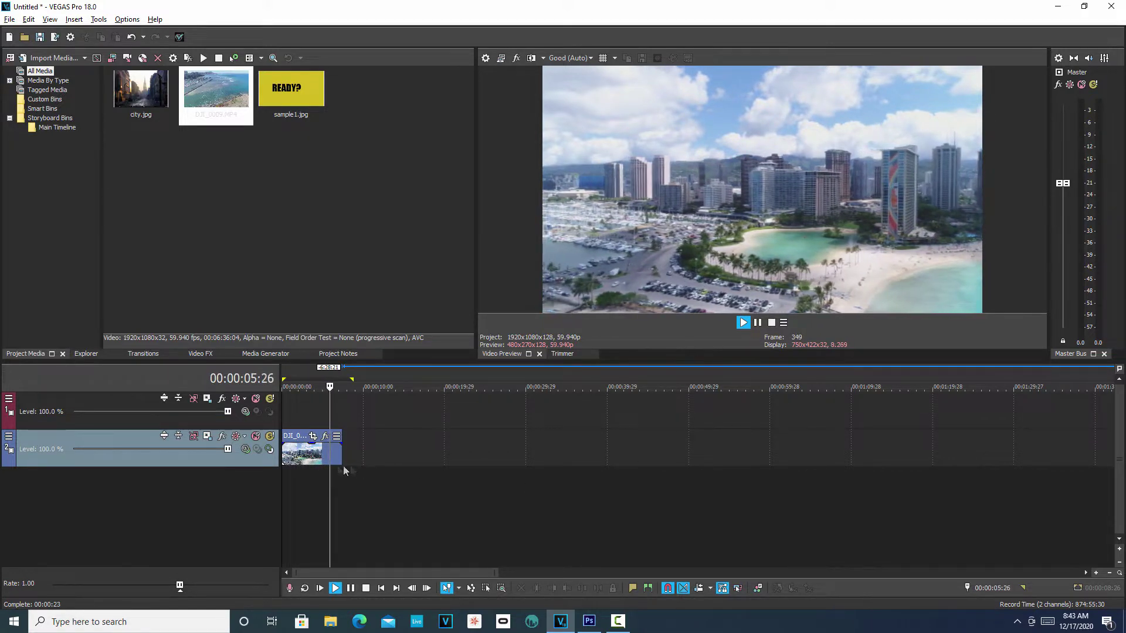
Trim the drone clip slightly shorter to about five seconds, stop playback, and test shifting it
left_click_drag(342, 455, 322, 454)
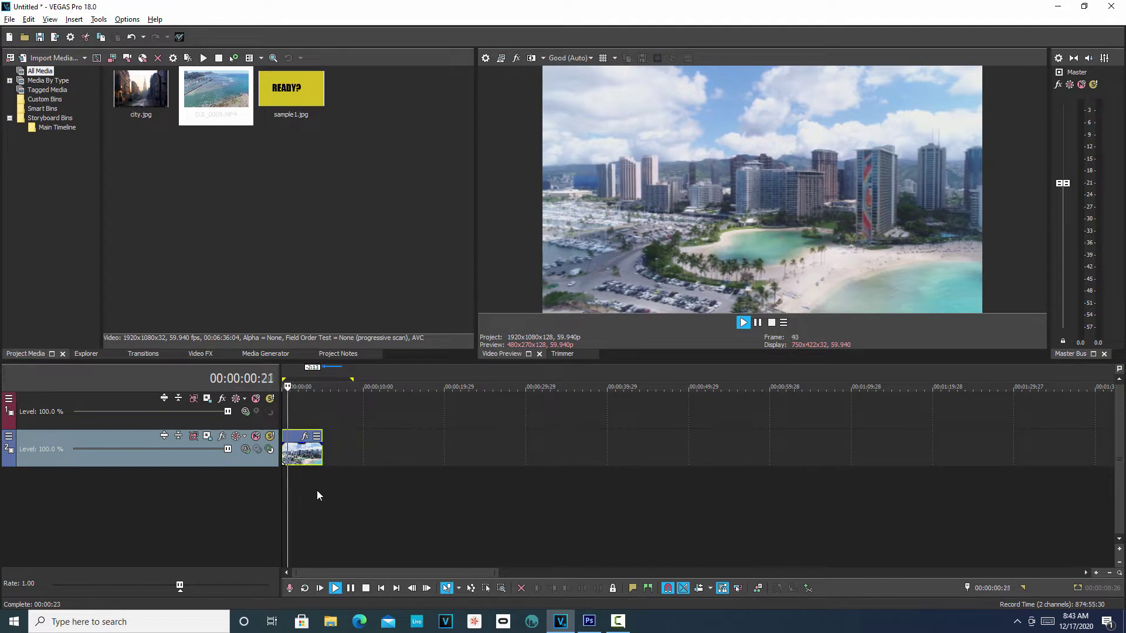
key("space")
scroll(508, 503, "up", 10)
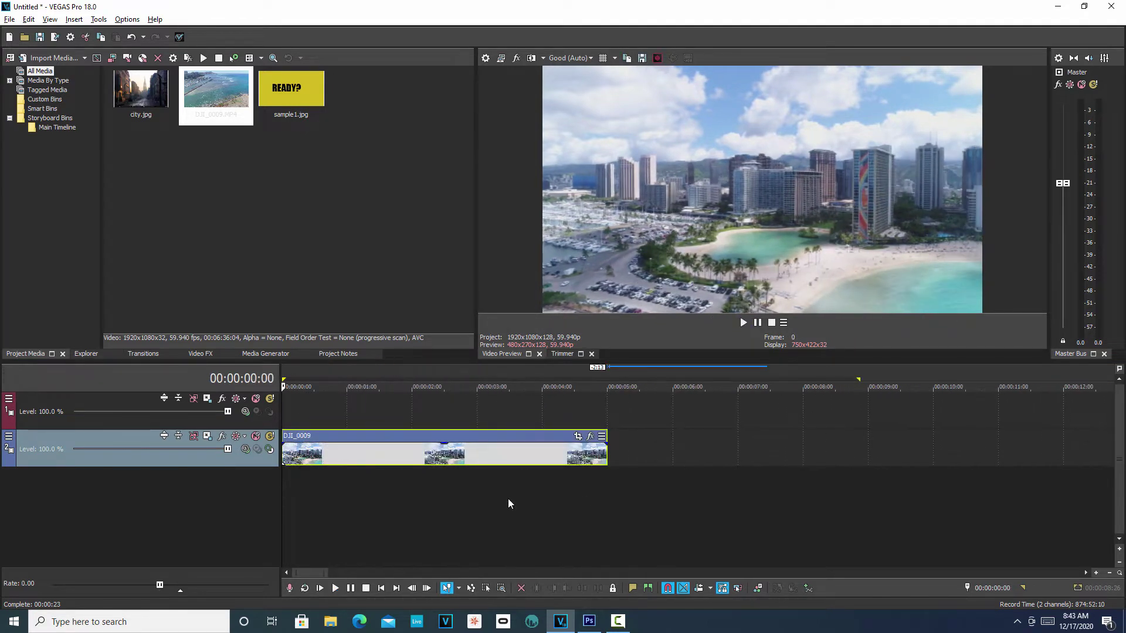
scroll(508, 500, "up", 5)
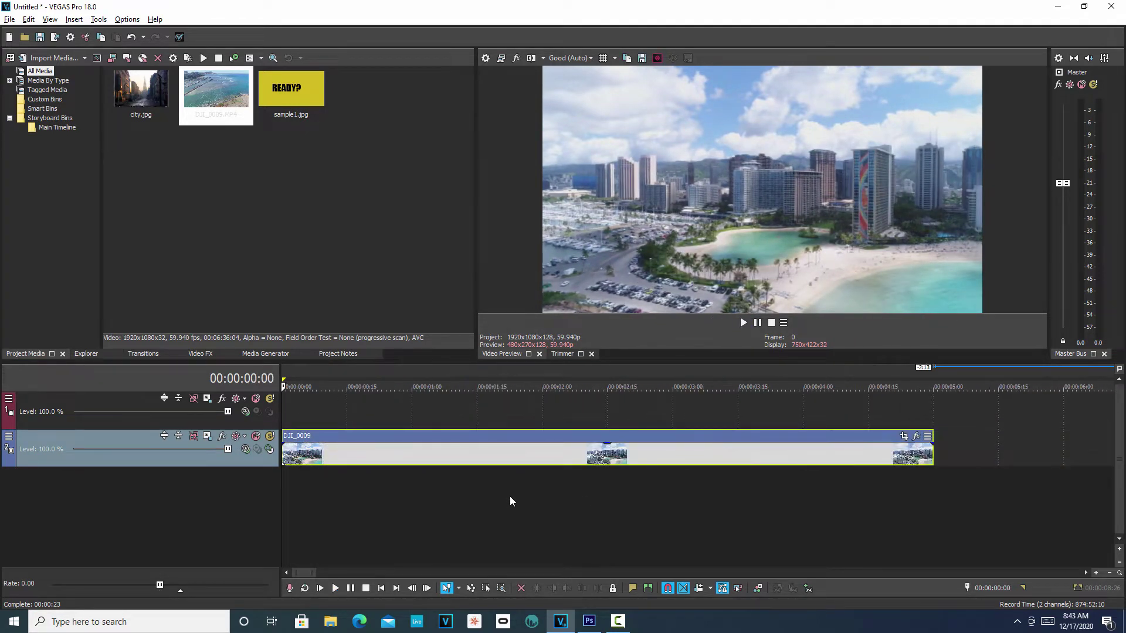
mouse_move(428, 441)
left_mouse_down()
mouse_move(504, 441)
mouse_move(428, 442)
left_mouse_up()
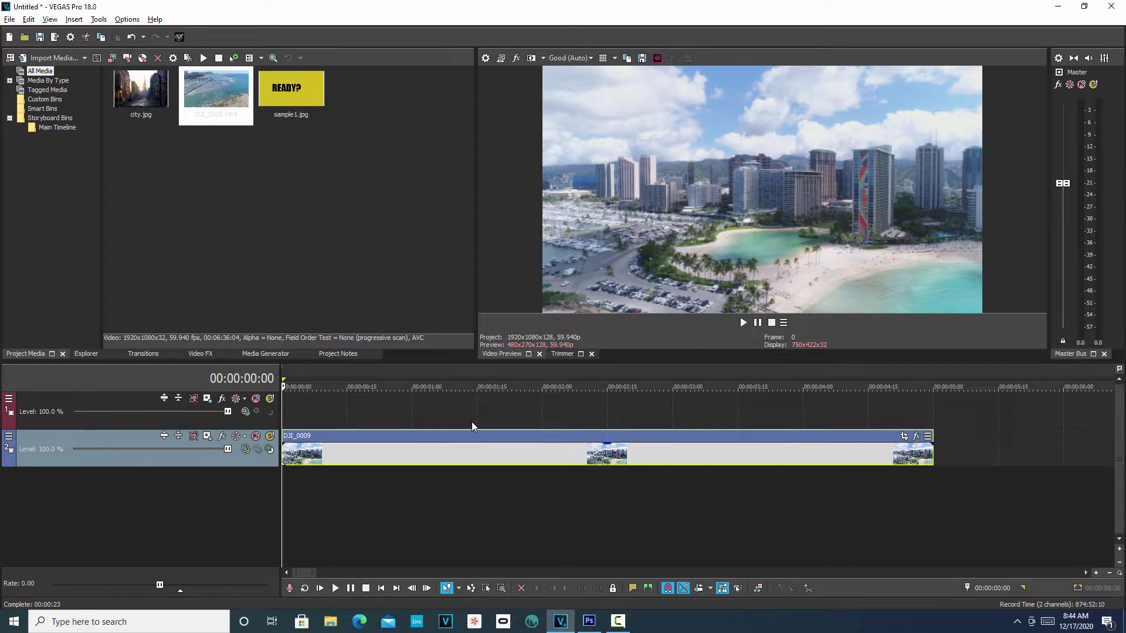
Add VEGAS Motion Tracker to the DJI_0009 clip's Event FX, disable it for now, and close the window
left_click(916, 438)
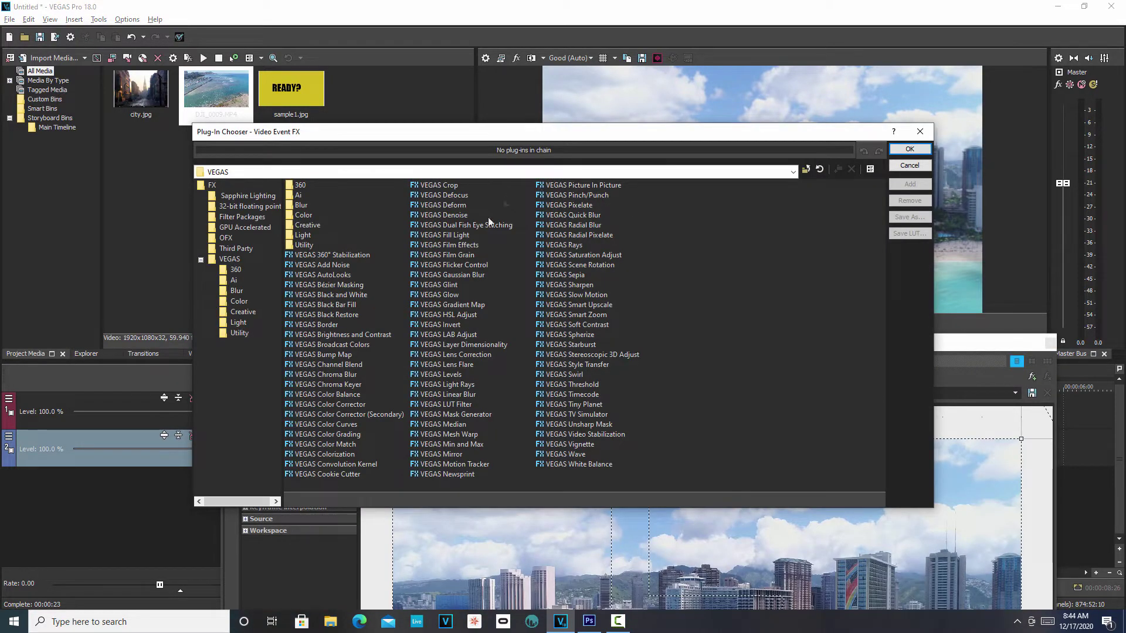
left_click(463, 464)
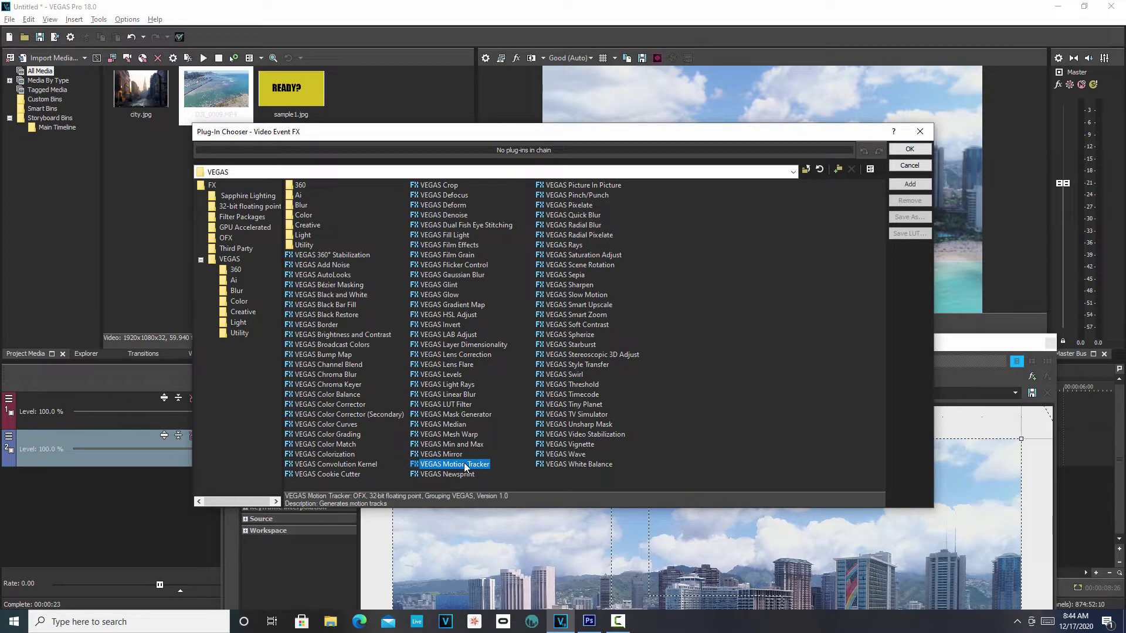
left_click(915, 184)
left_click(916, 151)
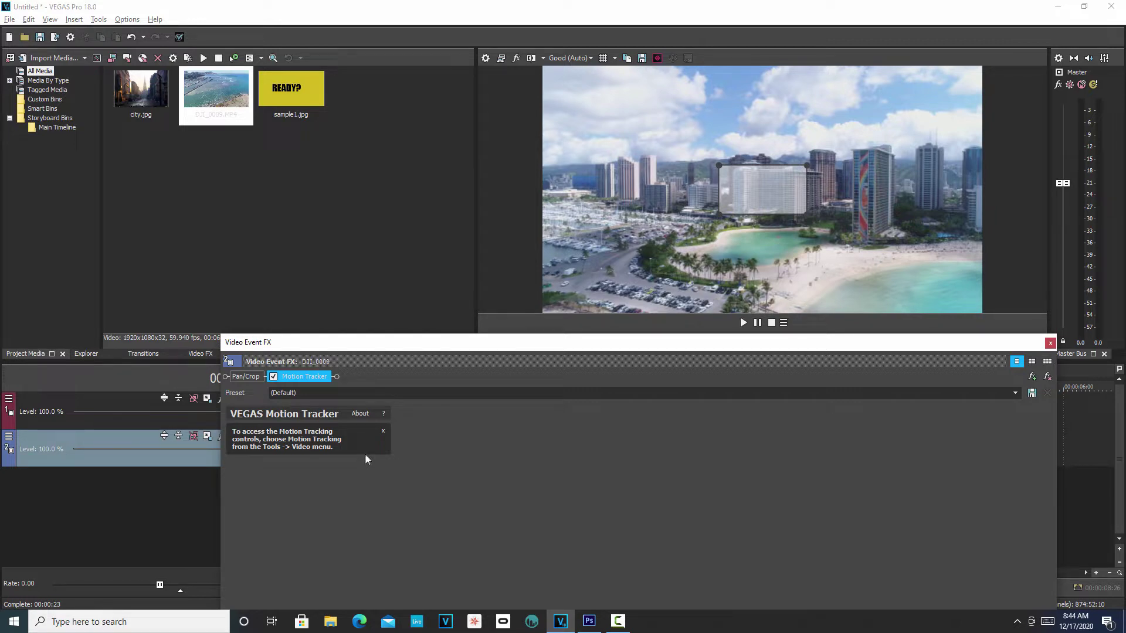
left_click(274, 377)
left_click(1050, 344)
Open Tools > Video > Motion Tracking and float its panel beside the preview
left_click(99, 20)
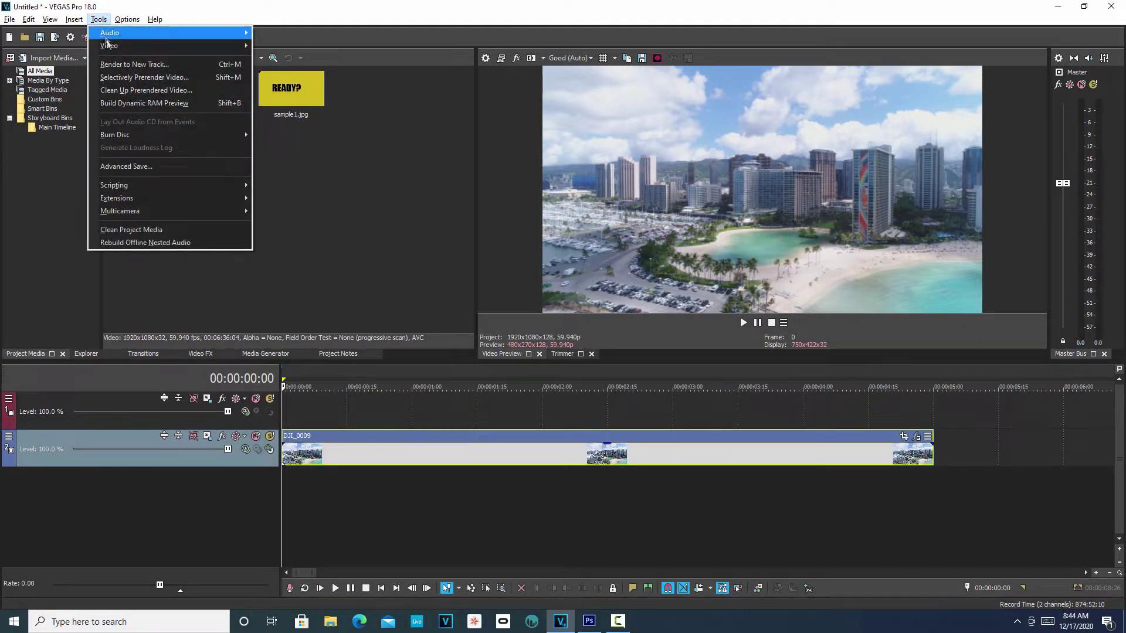
mouse_move(109, 45)
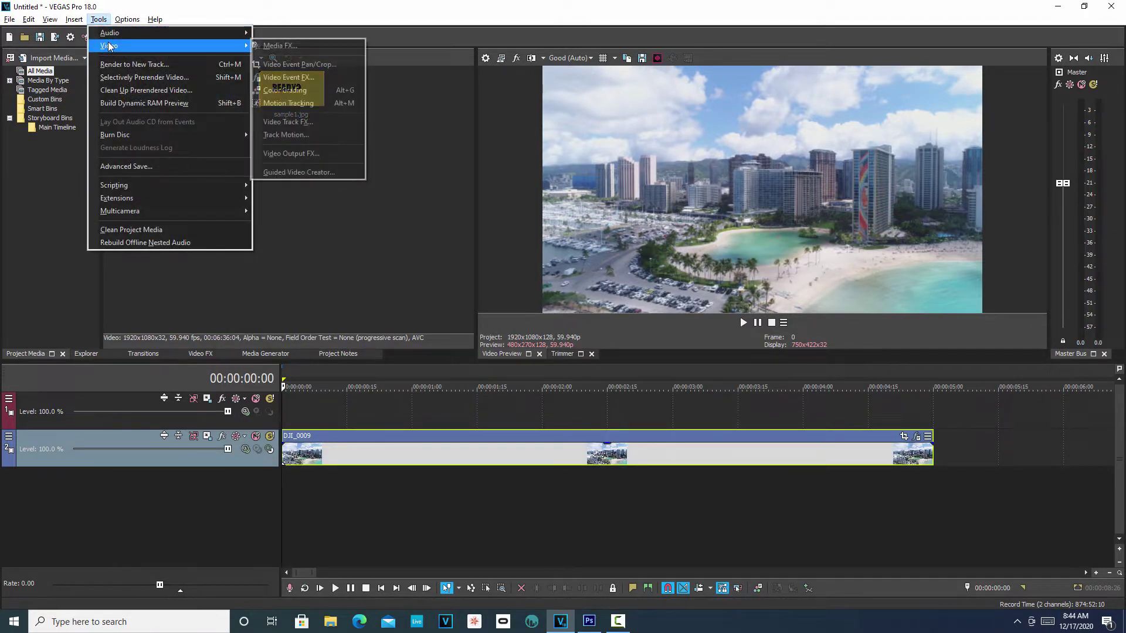
left_click(325, 103)
left_click_drag(904, 351, 371, 232)
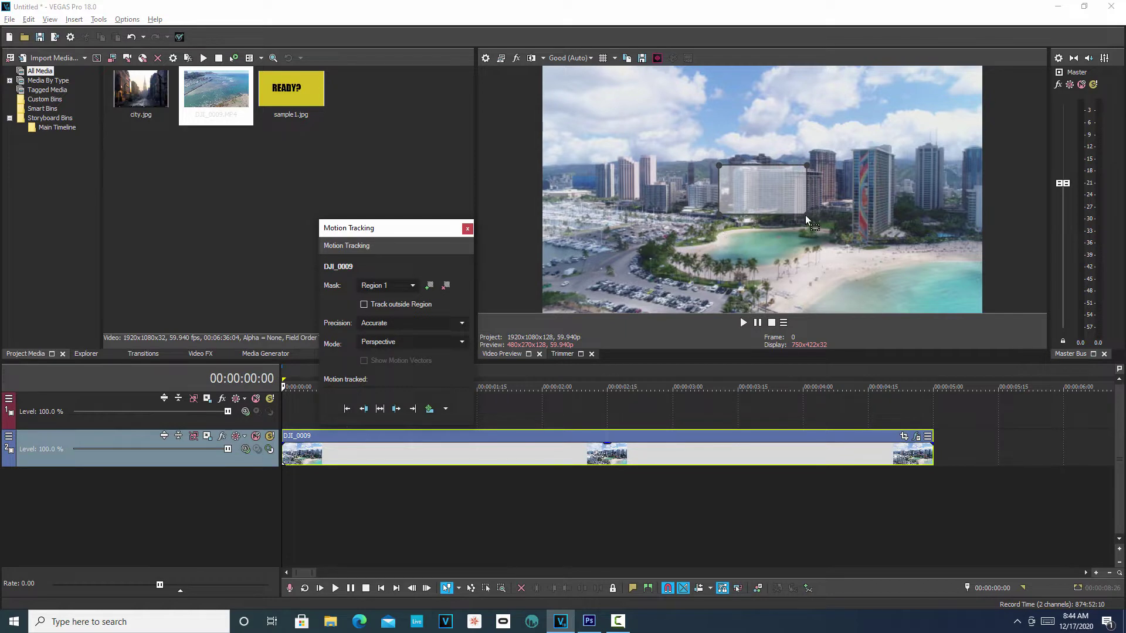
Enlarge the preview and drag the mask's four corners around the tall right-side building face
left_click_drag(806, 215, 875, 223)
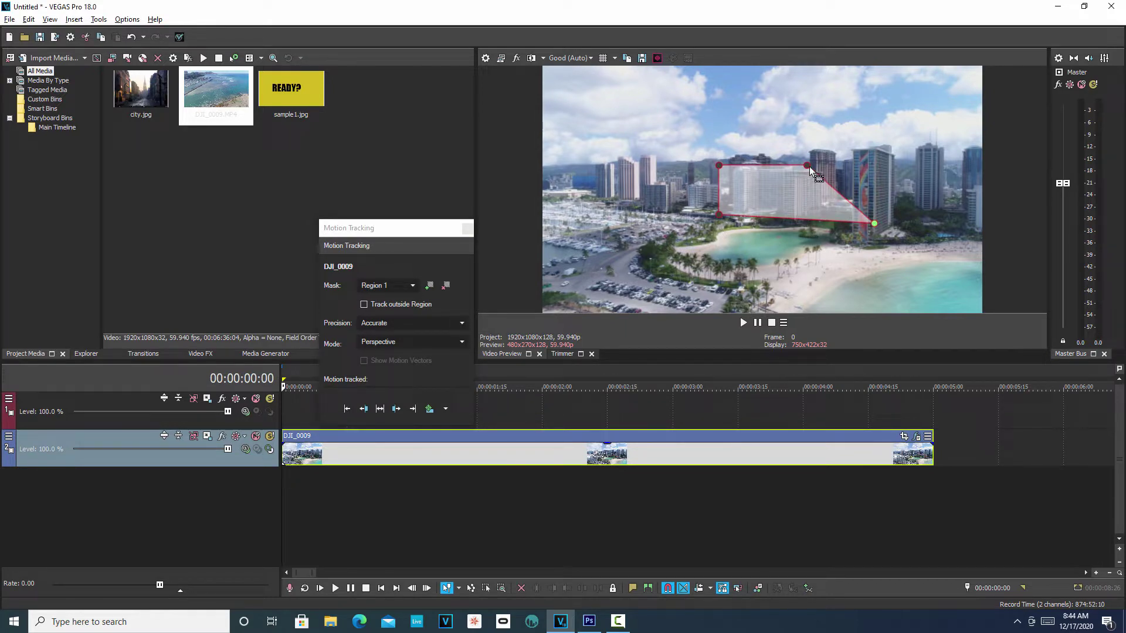
left_click_drag(810, 167, 874, 152)
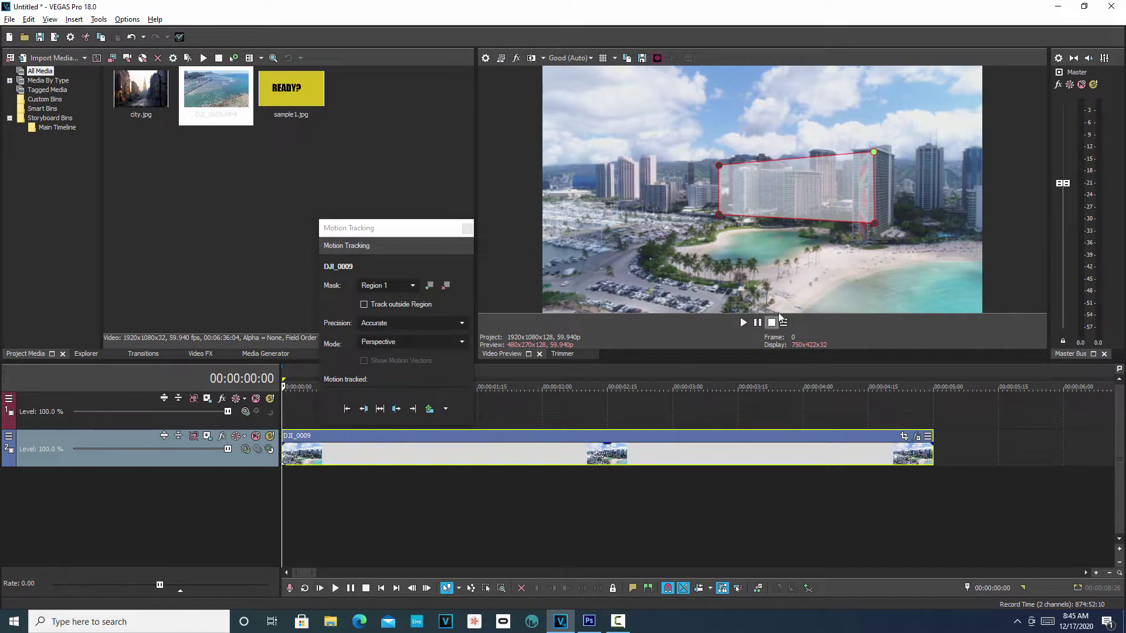
left_click_drag(765, 364, 762, 469)
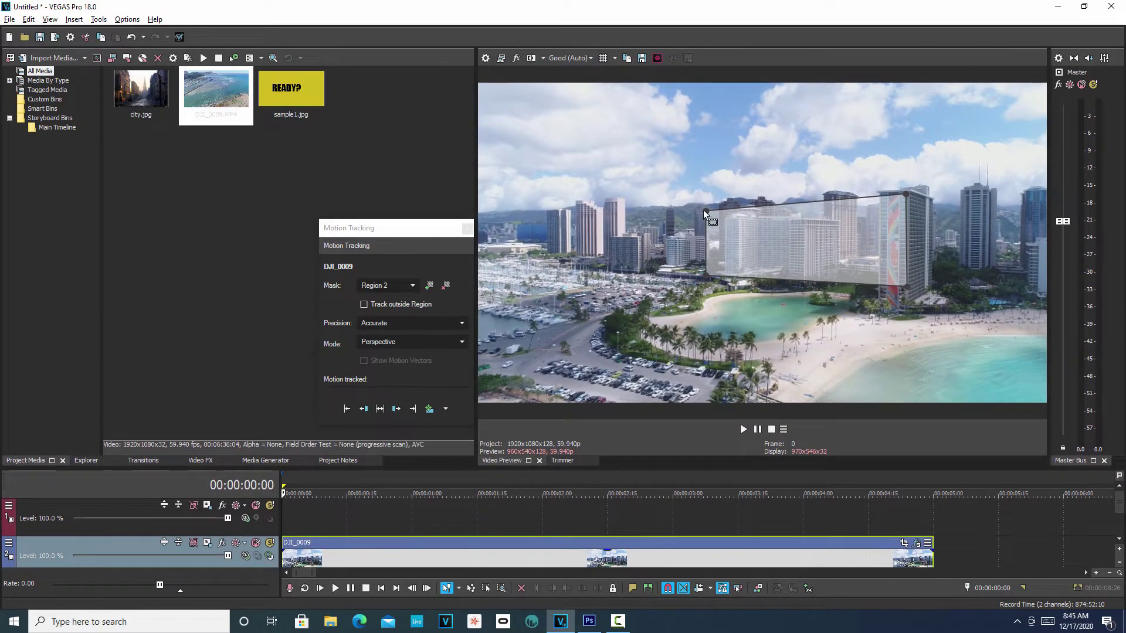
left_click_drag(706, 211, 887, 199)
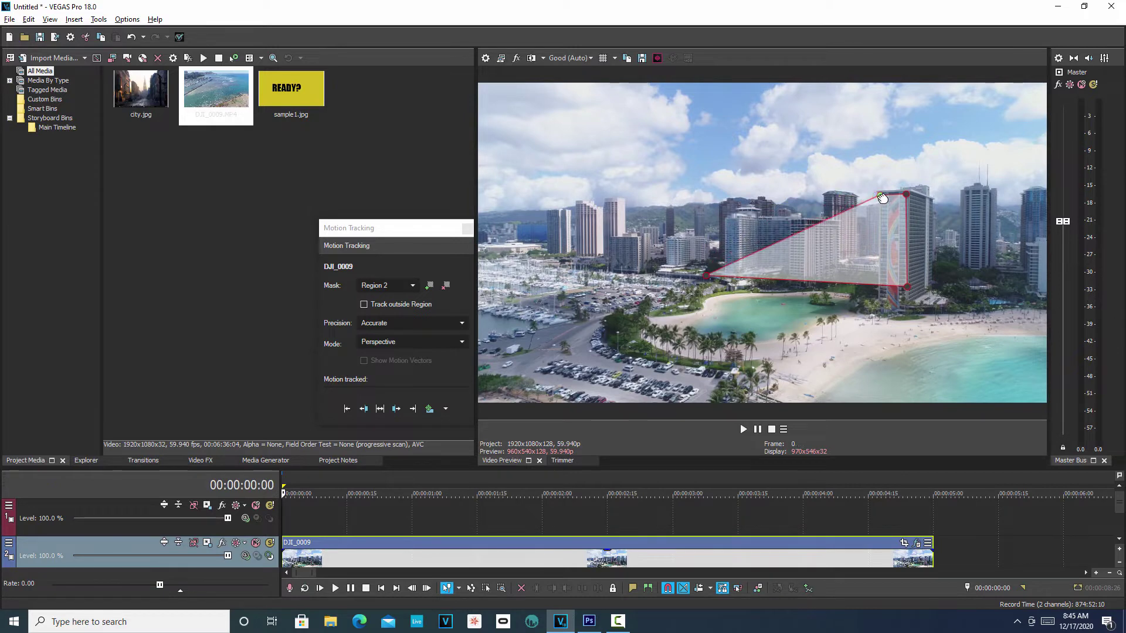
left_click_drag(707, 280, 827, 271)
right_click(827, 271)
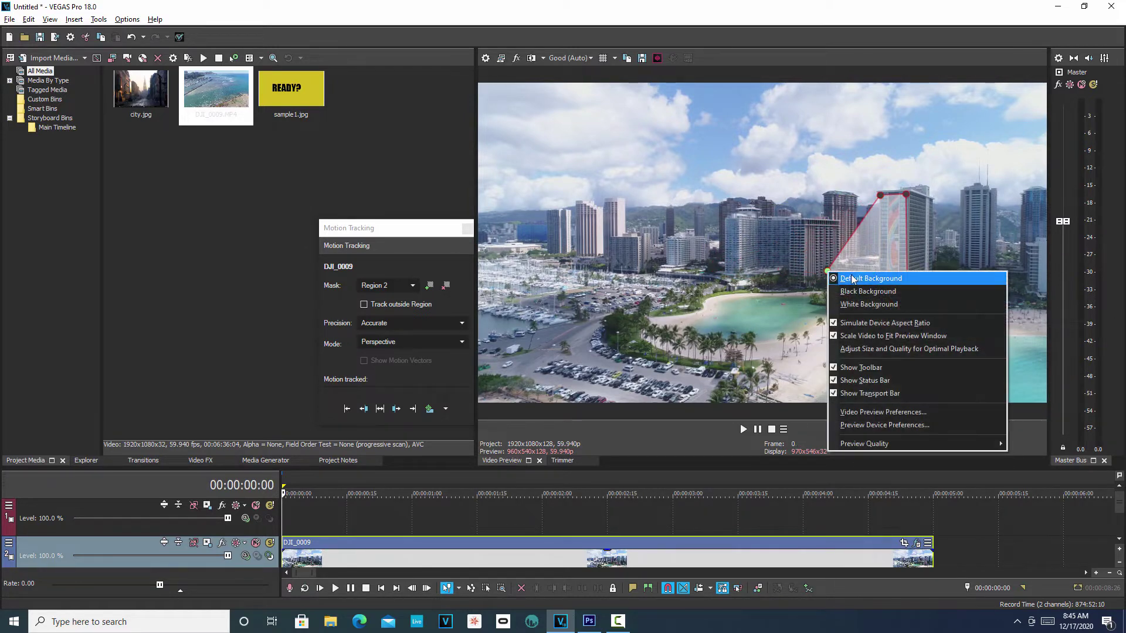
left_click(836, 286)
left_click_drag(827, 271, 881, 278)
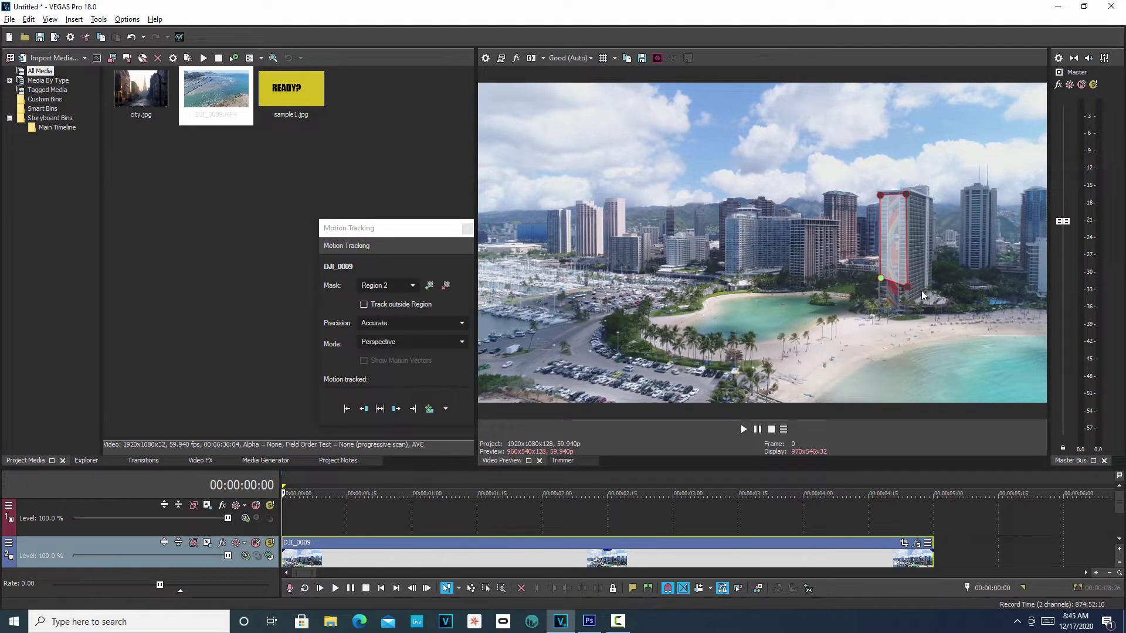
left_click_drag(910, 286, 907, 279)
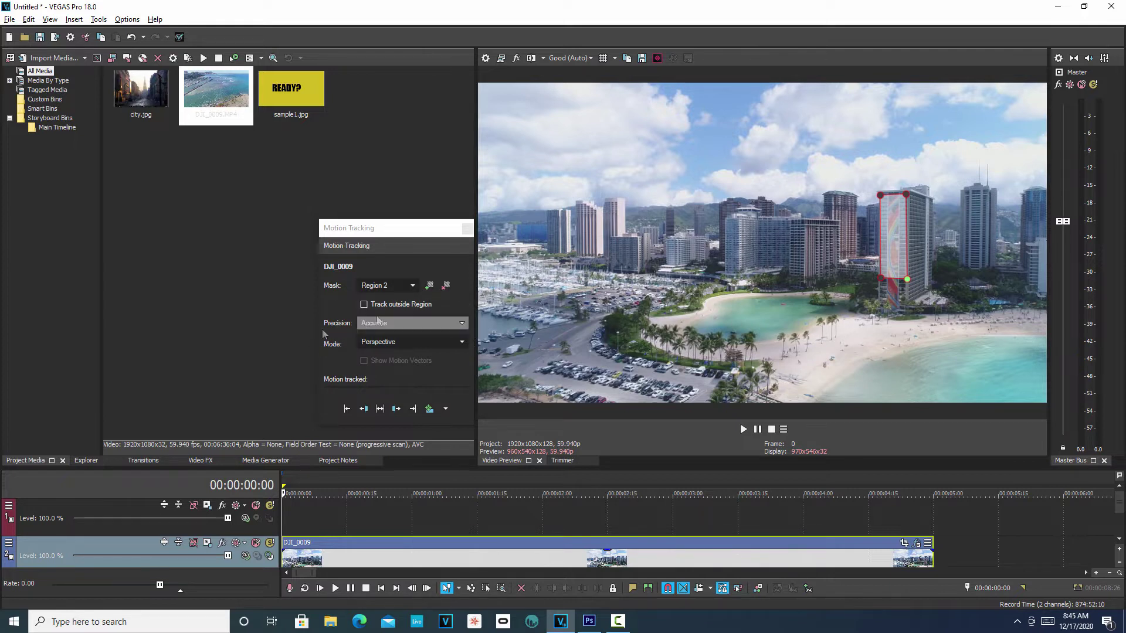
Confirm Accurate in the Precision list and Perspective in the Mode list for the Region 2 mask
left_click(458, 322)
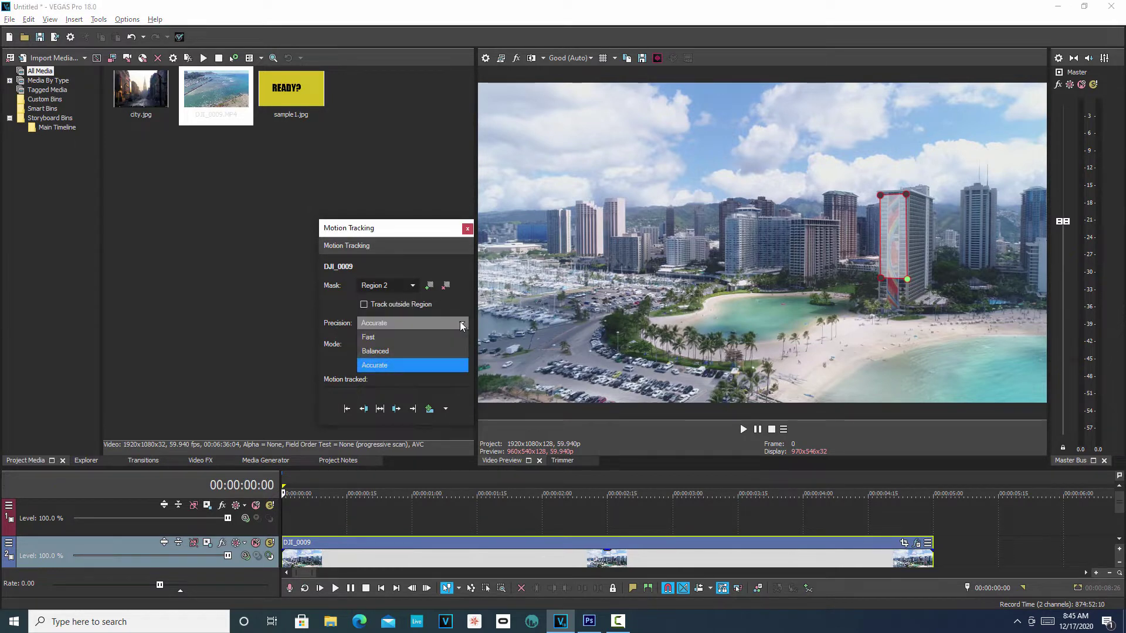
left_click(433, 365)
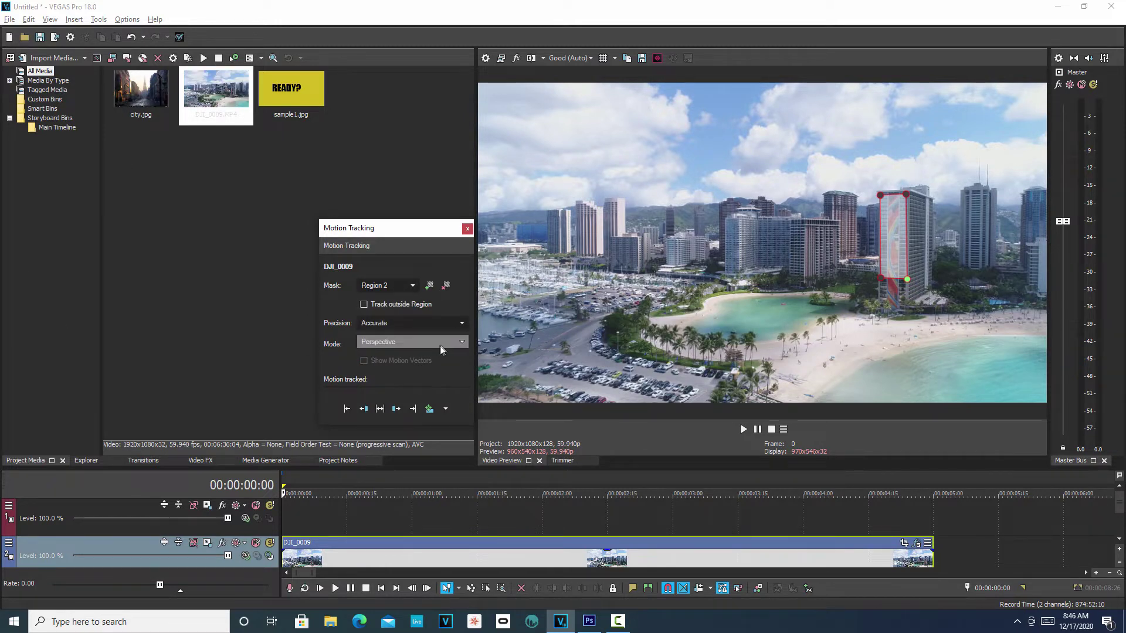
left_click(462, 344)
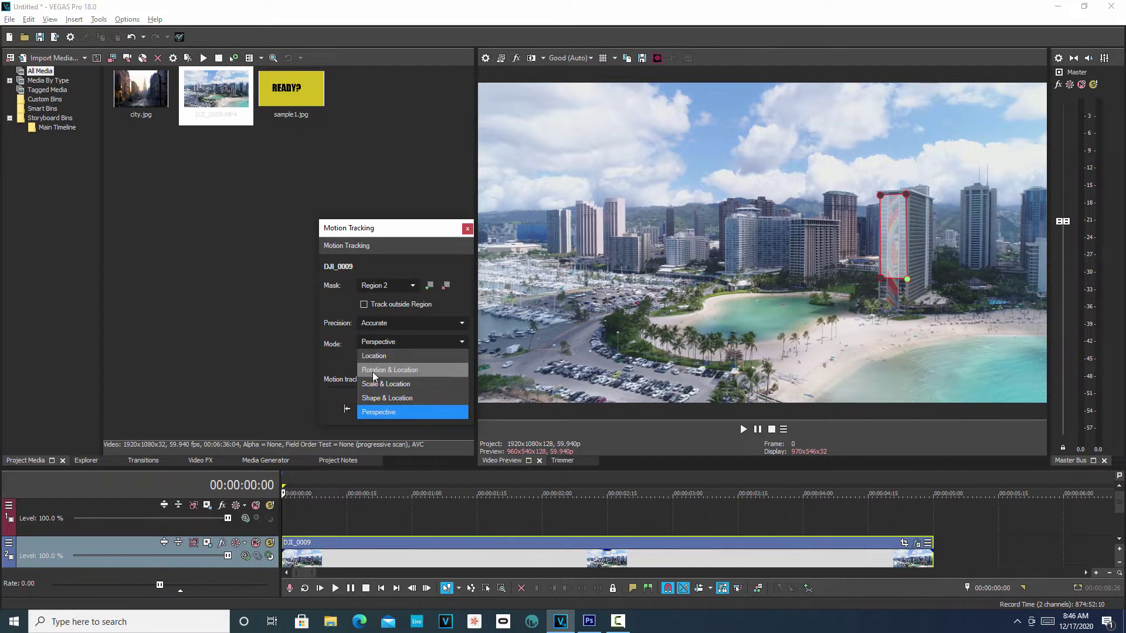
left_click(427, 412)
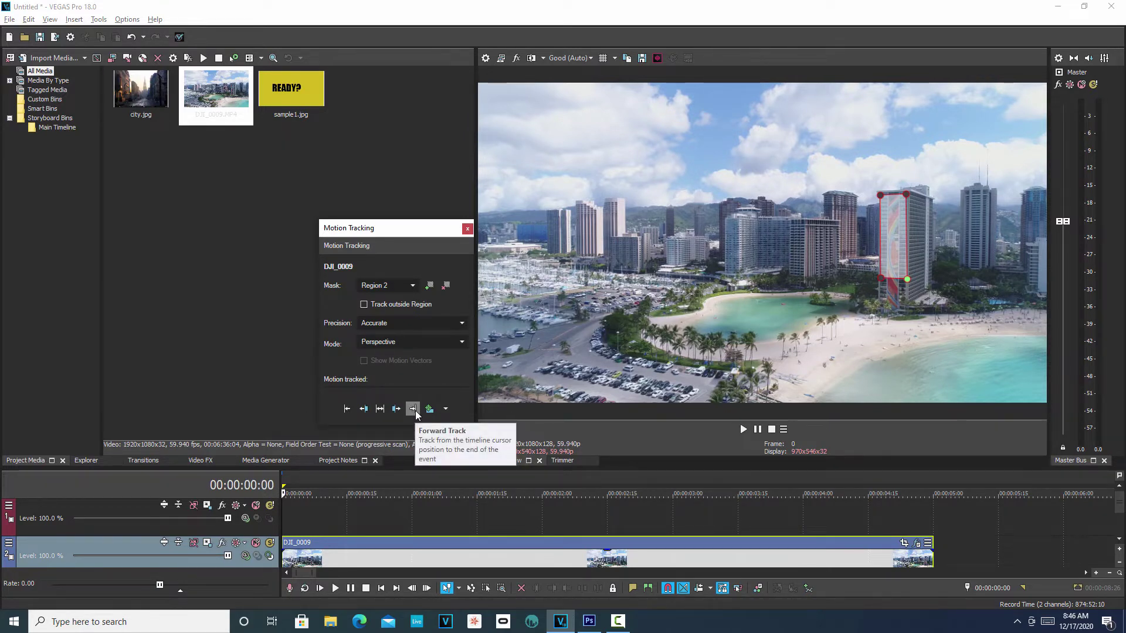
Run Forward Track on the building mask, then move the panel aside and close it
left_click(414, 410)
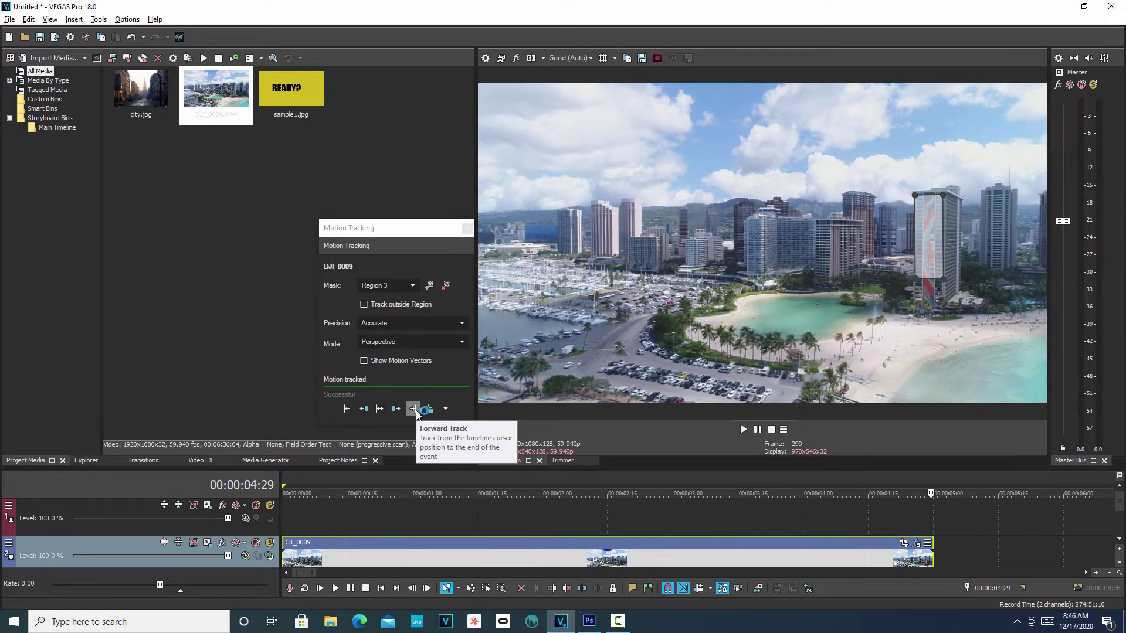
left_click_drag(417, 226, 360, 204)
left_click(410, 207)
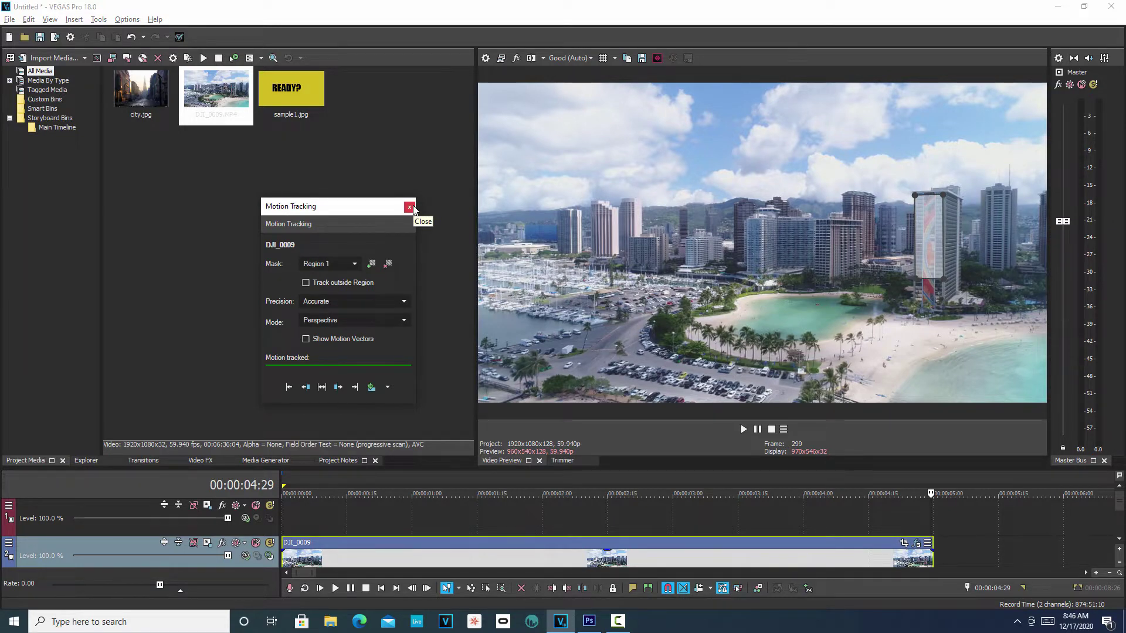
left_click(413, 206)
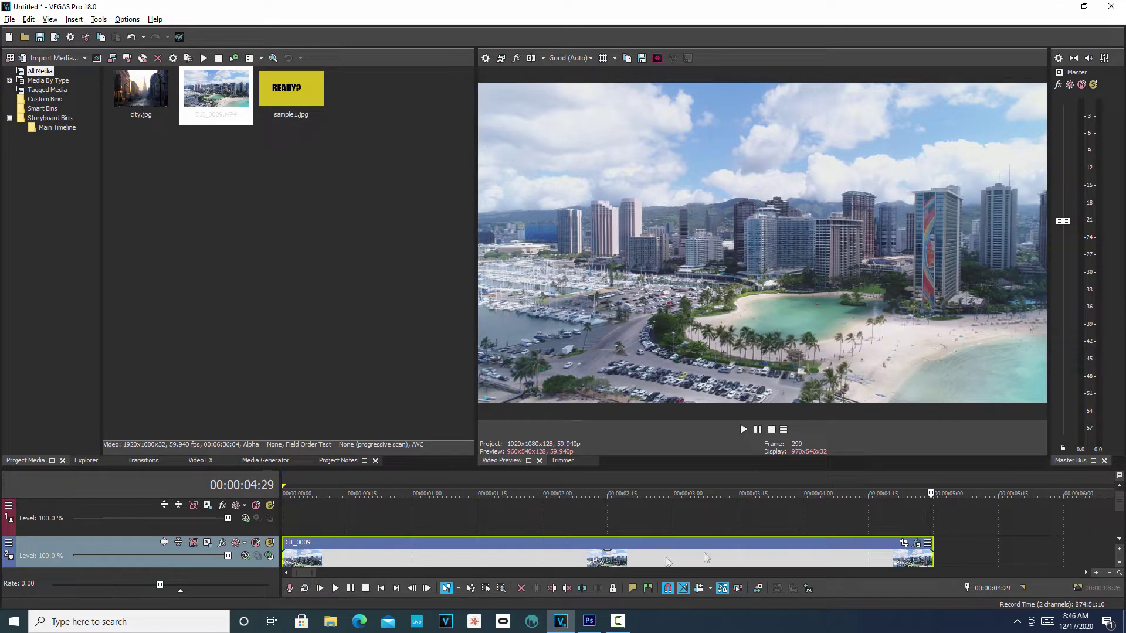
Uncheck Motion Tracker in the DJI_0009 Event FX window, close it, and start playback
left_click(917, 544)
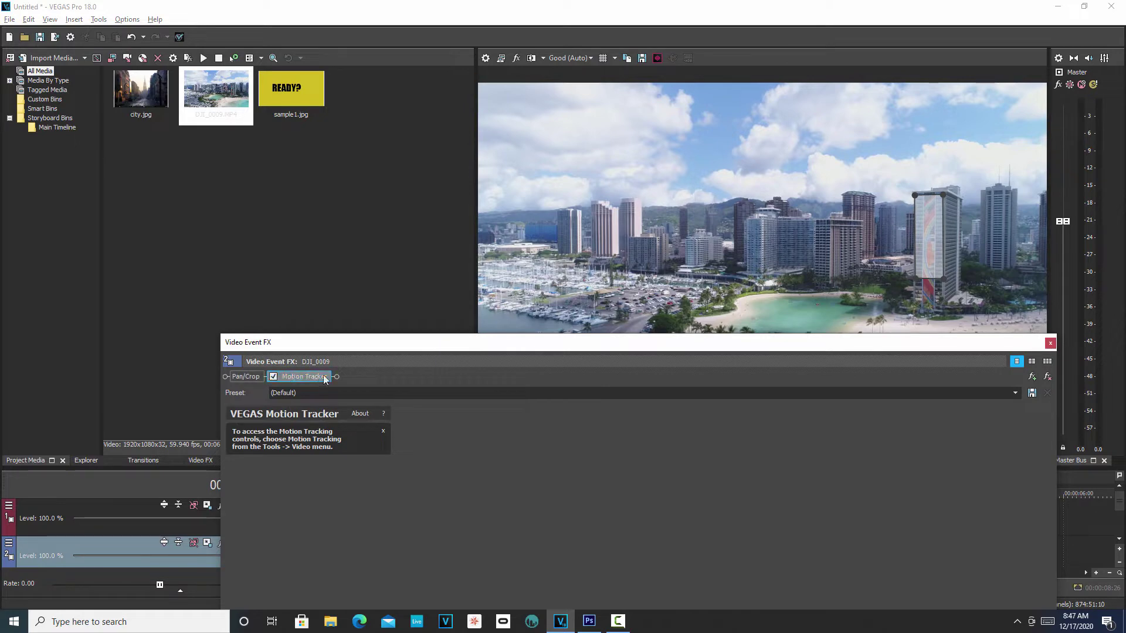
left_click_drag(407, 347, 336, 126)
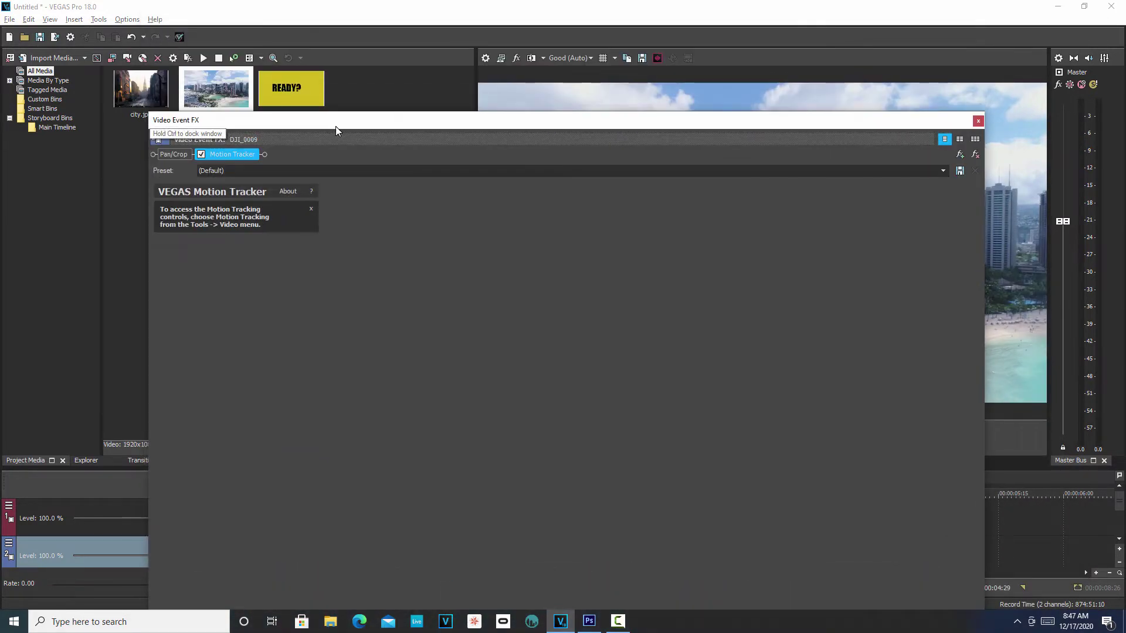
left_click(201, 154)
left_click(977, 122)
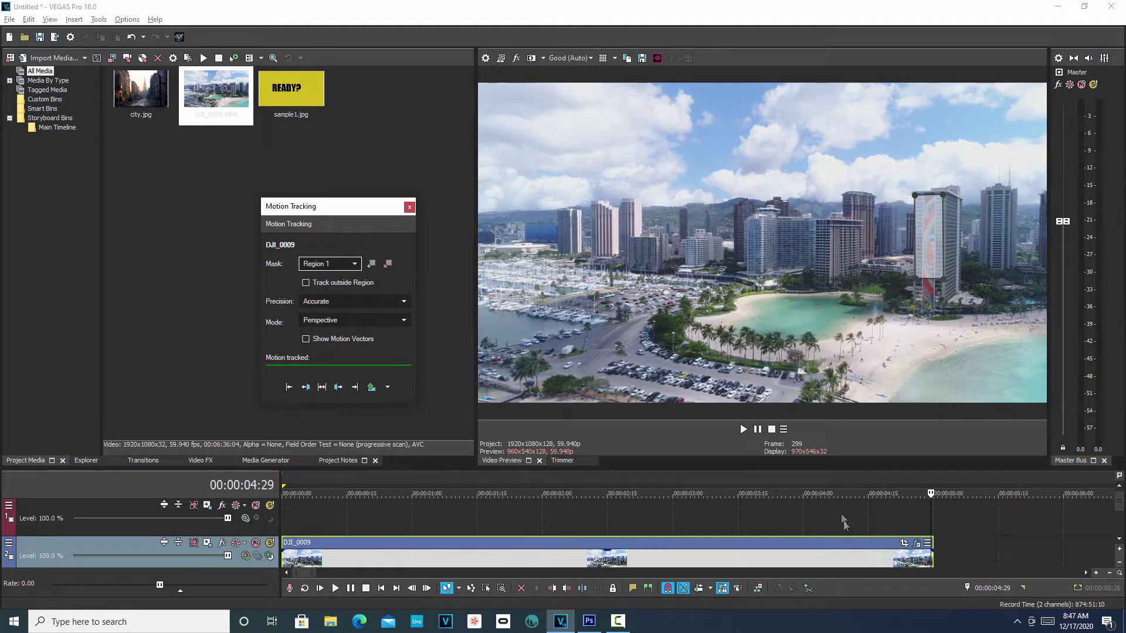
left_click(746, 429)
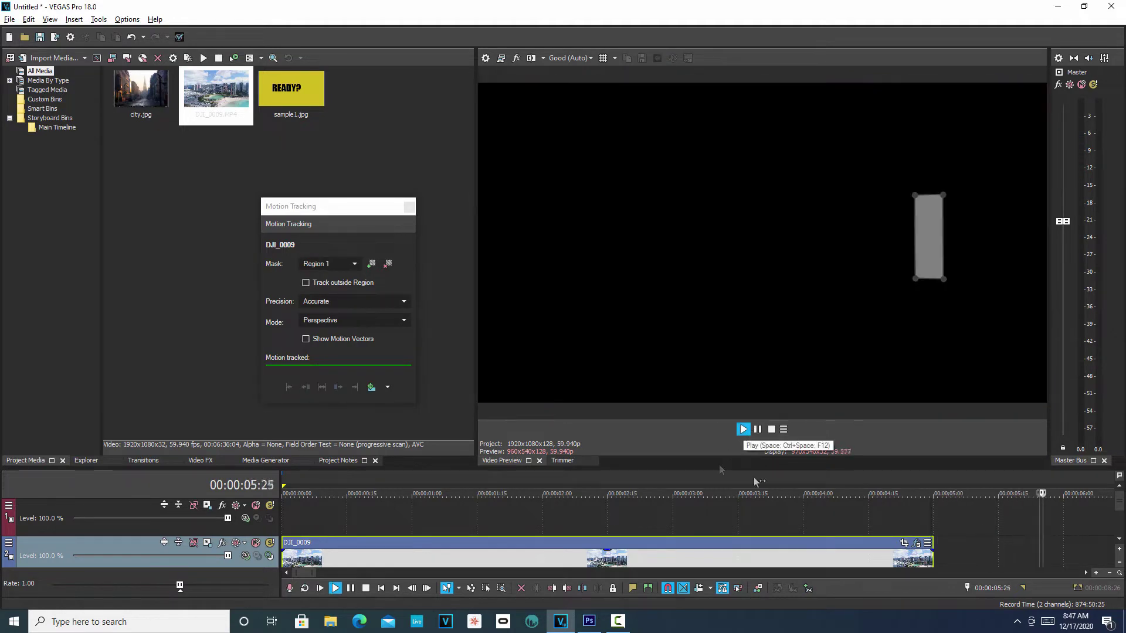
Stop playback, jump to the clip's start, and play the drone footage again
left_click(772, 430)
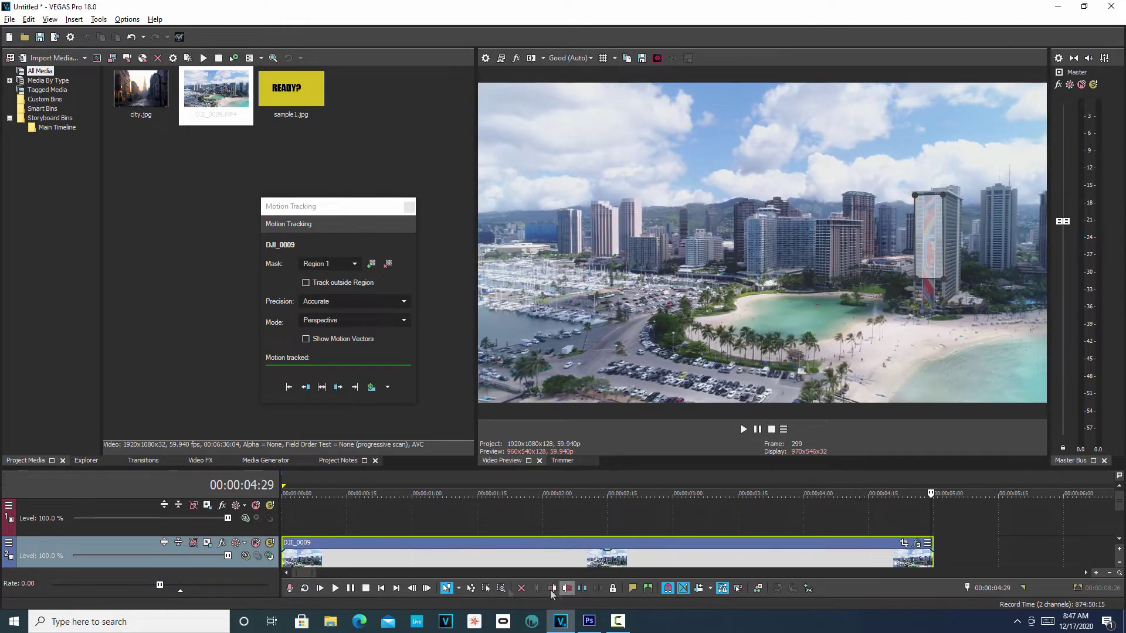
left_click(381, 588)
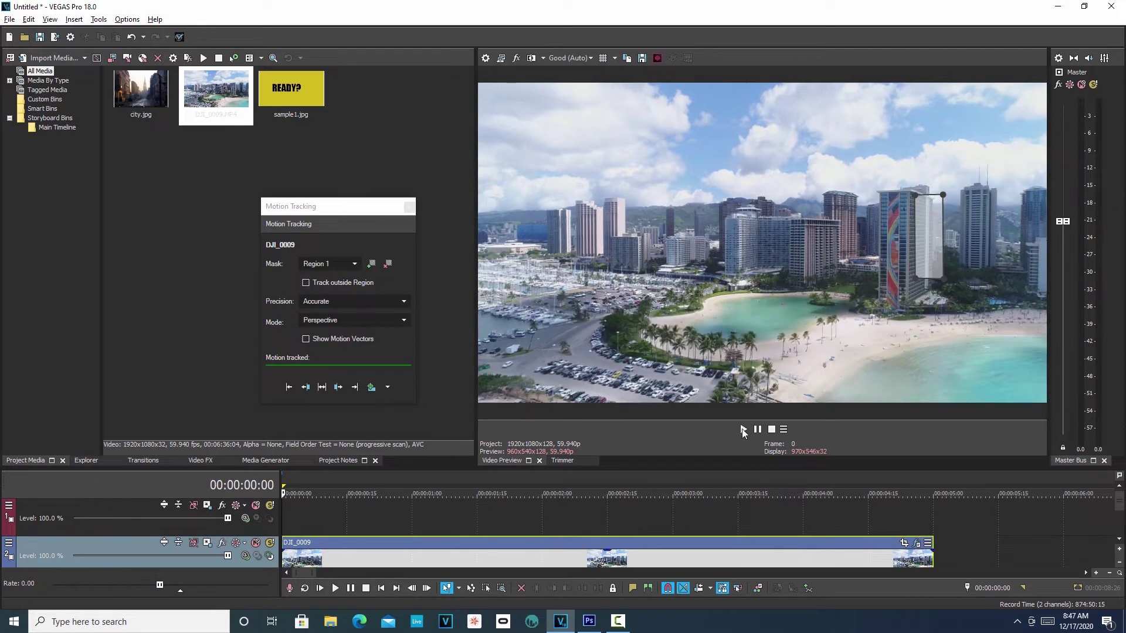
left_click(744, 429)
Nudge the mask's top and bottom corners onto the building side and track forward
mouse_move(918, 197)
left_mouse_down()
mouse_move(880, 193)
mouse_move(910, 193)
left_mouse_up()
mouse_move(913, 276)
left_mouse_down()
mouse_move(882, 274)
mouse_move(908, 277)
left_mouse_up()
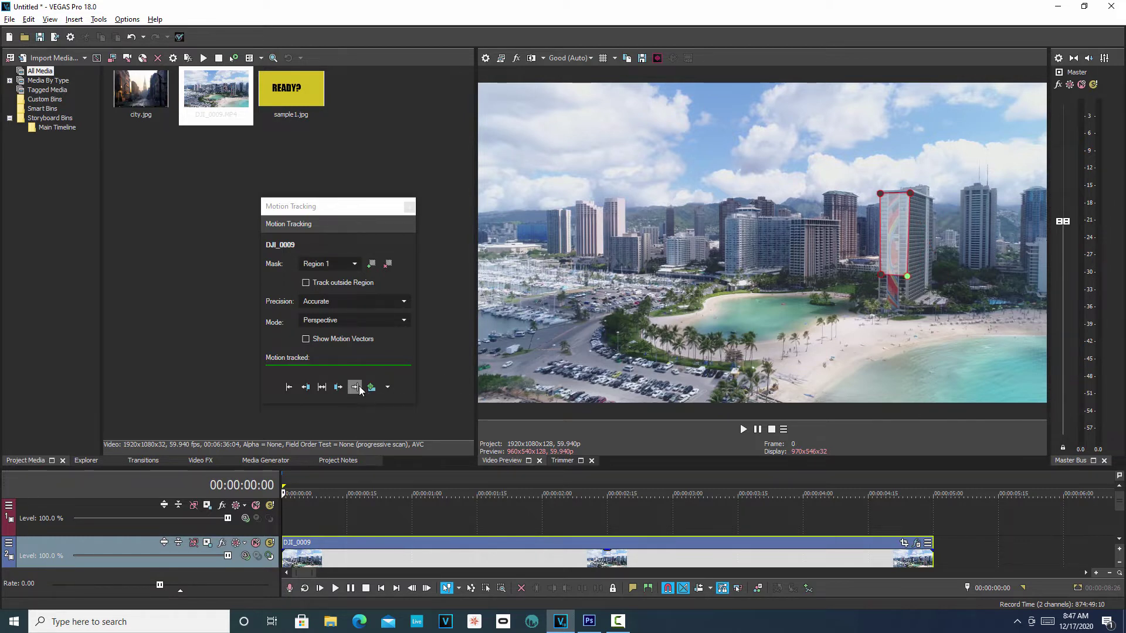
left_click(339, 388)
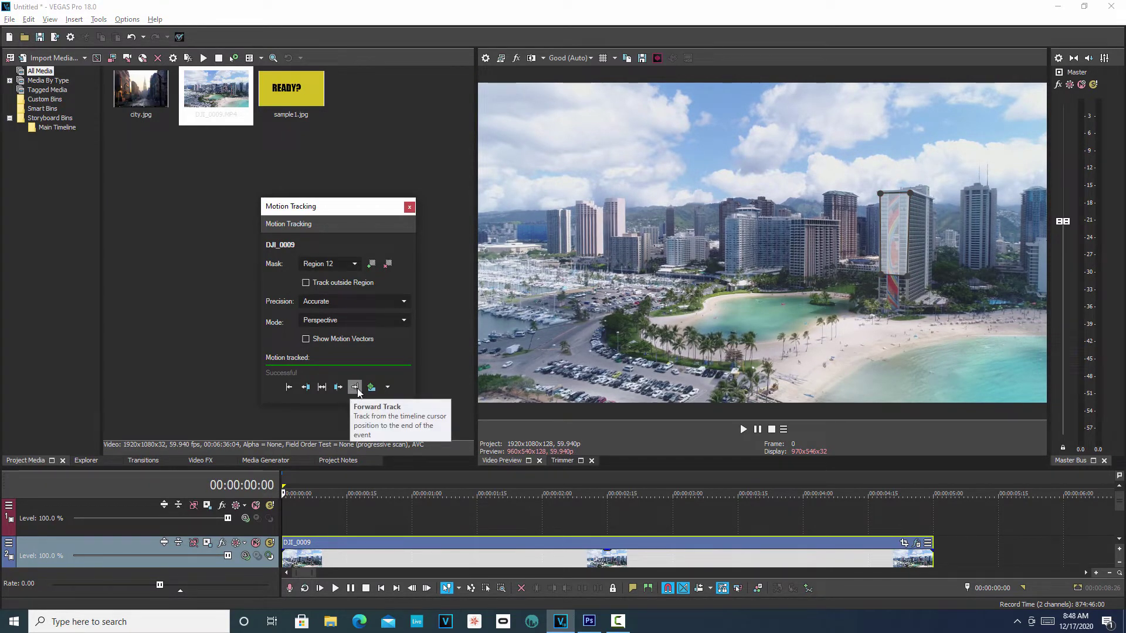
Rerun Forward Track until it completes successfully, then close the Motion Tracking panel
left_click(355, 388)
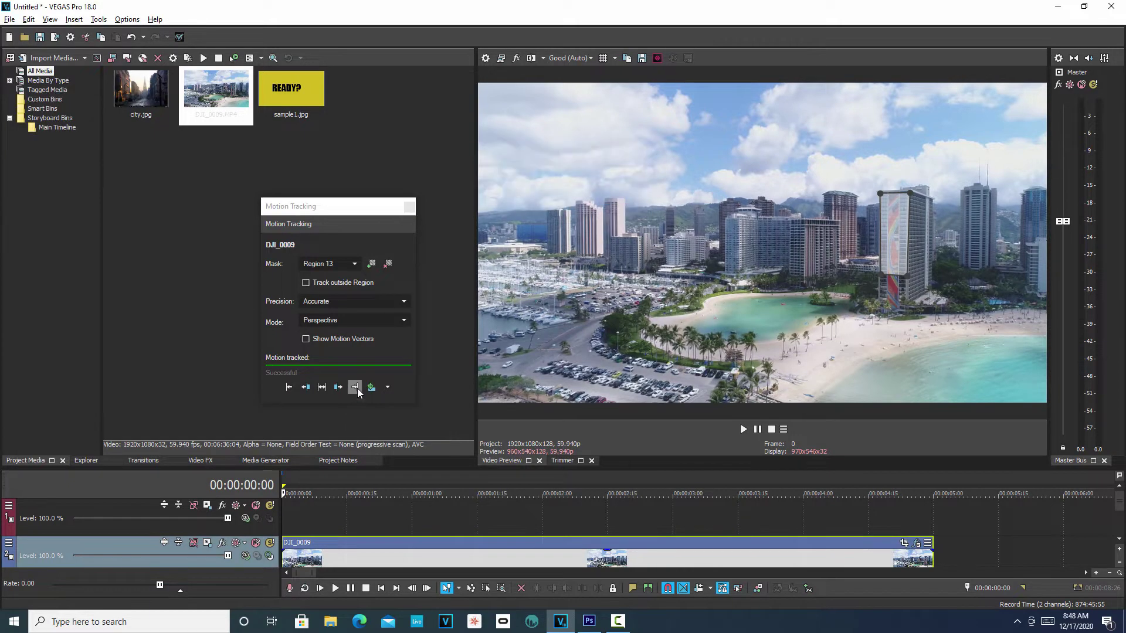
left_click(357, 389)
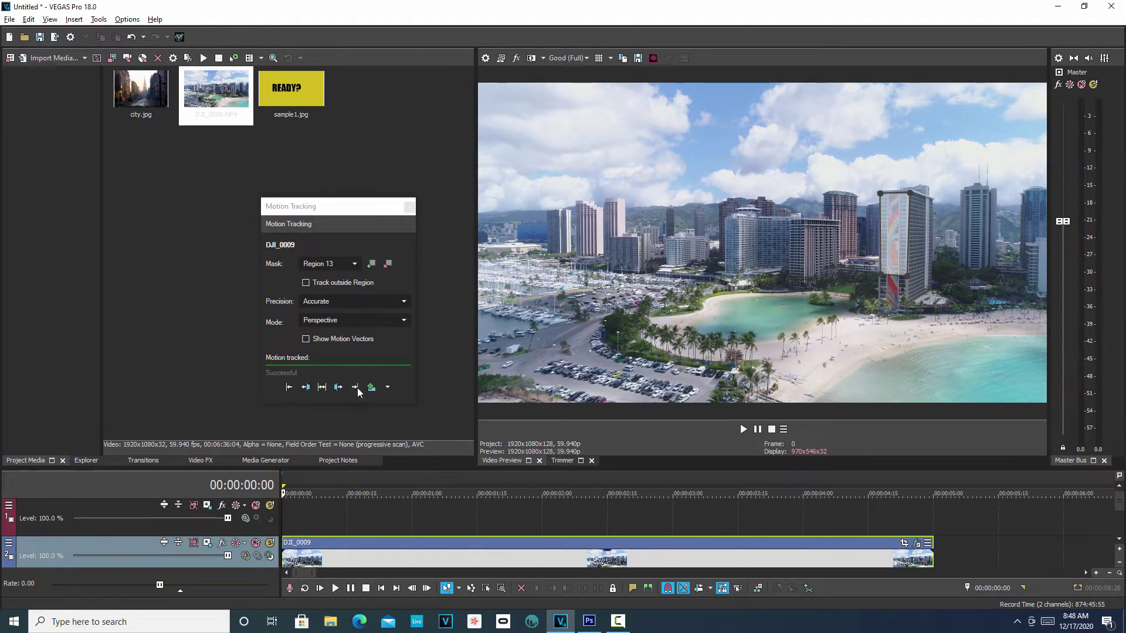
left_click(356, 387)
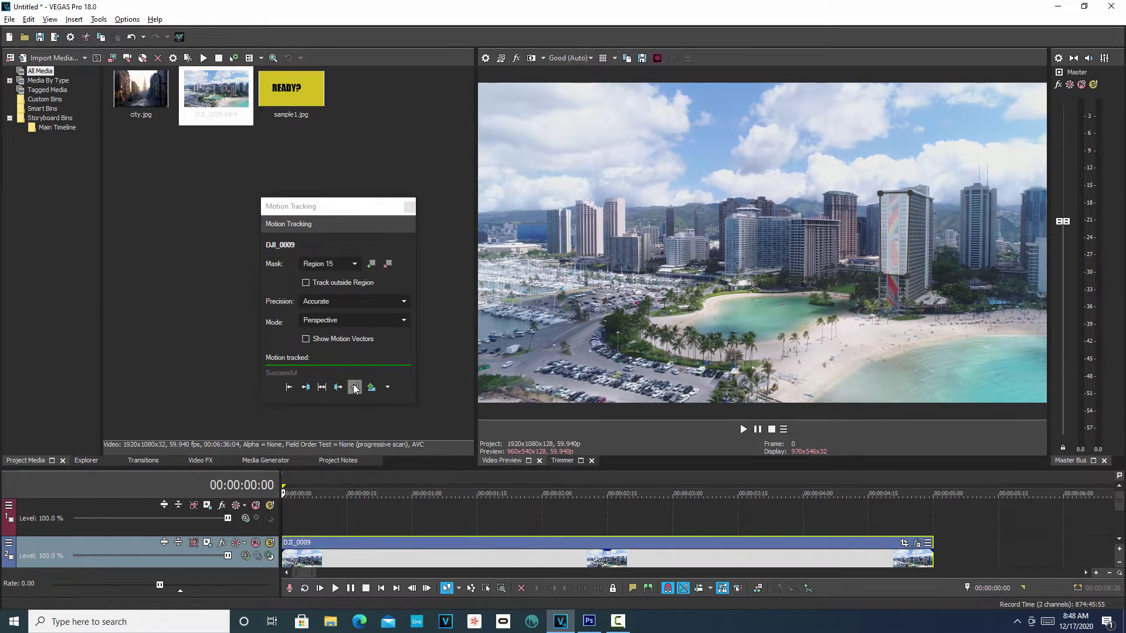
left_click(355, 385)
left_click(356, 389)
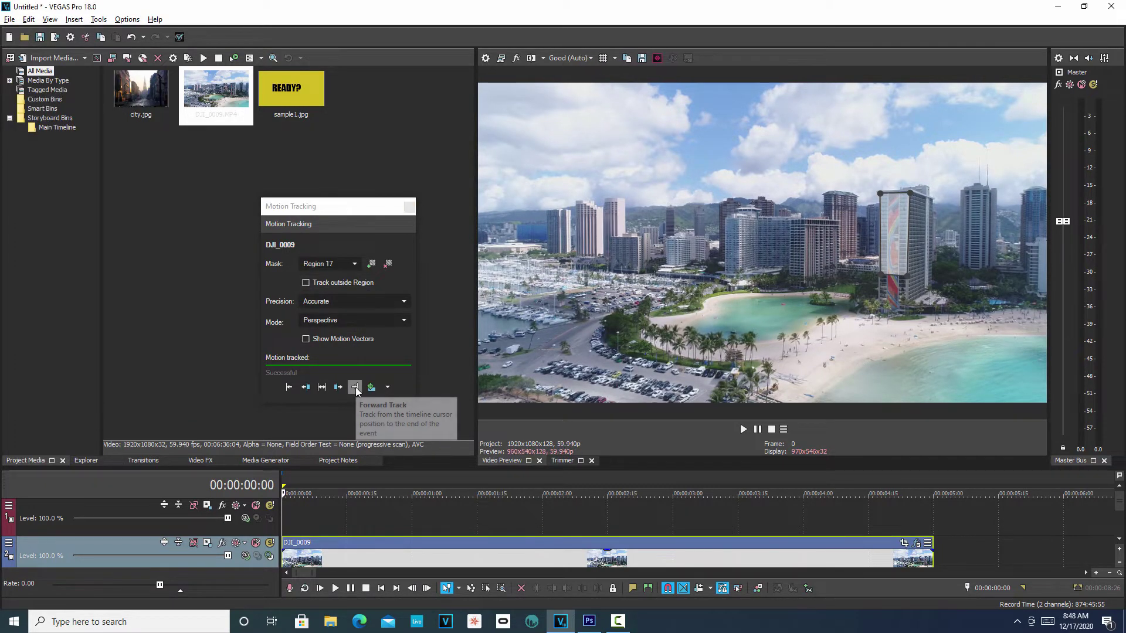
left_click(356, 388)
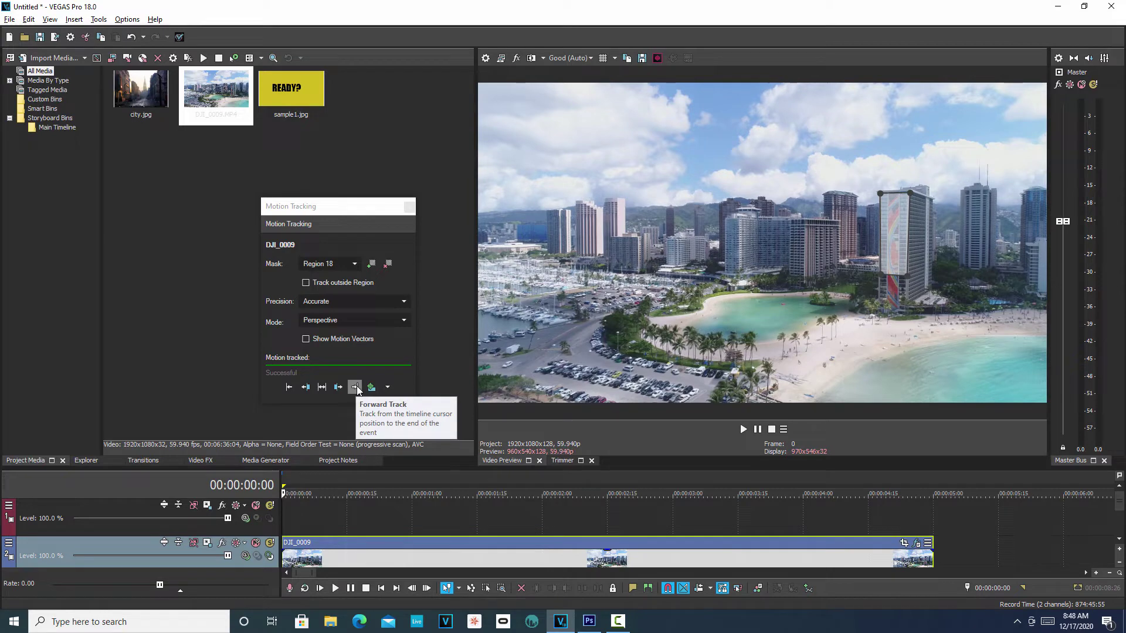
left_click(356, 388)
left_click(356, 388)
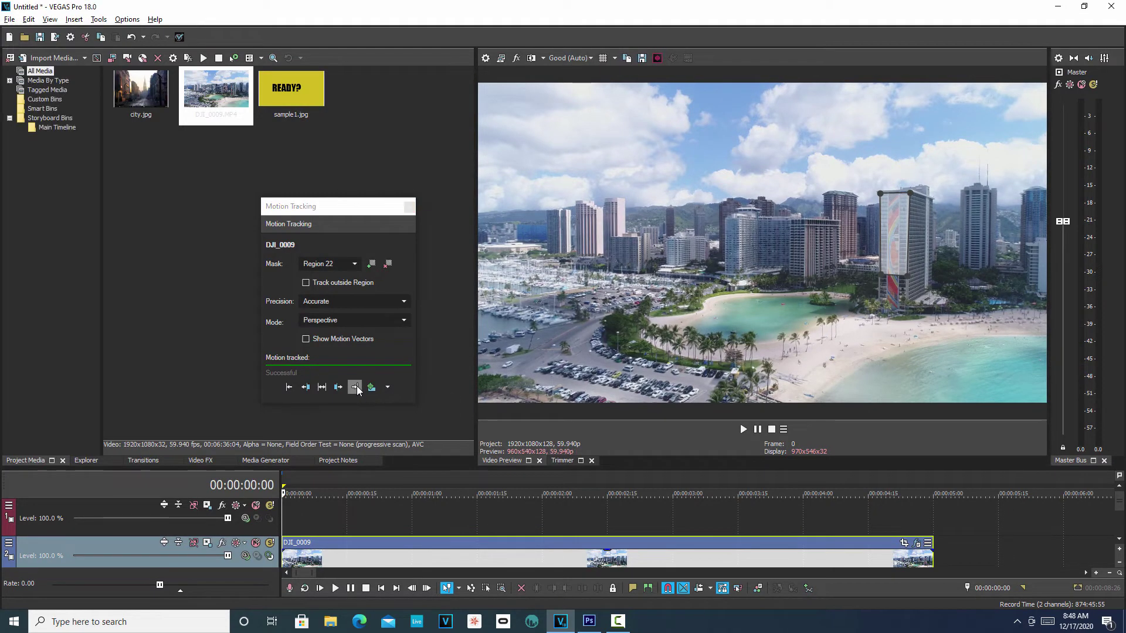
left_click(409, 207)
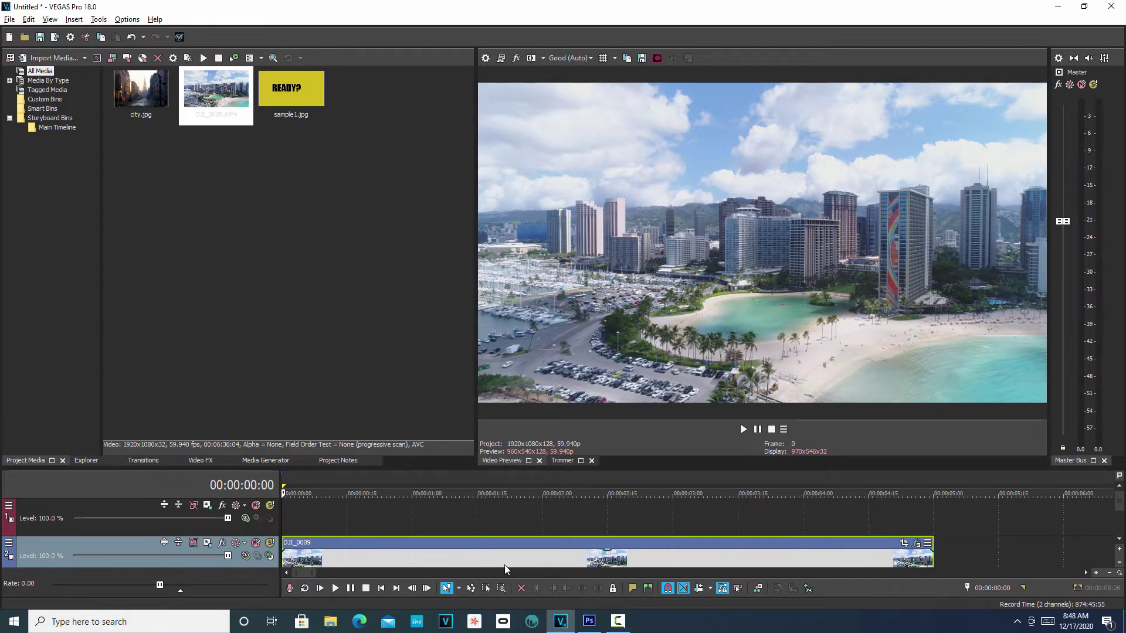
Replace DJI_0009.MP4 on the video track, trim it to end near six seconds, and play it
key("Delete")
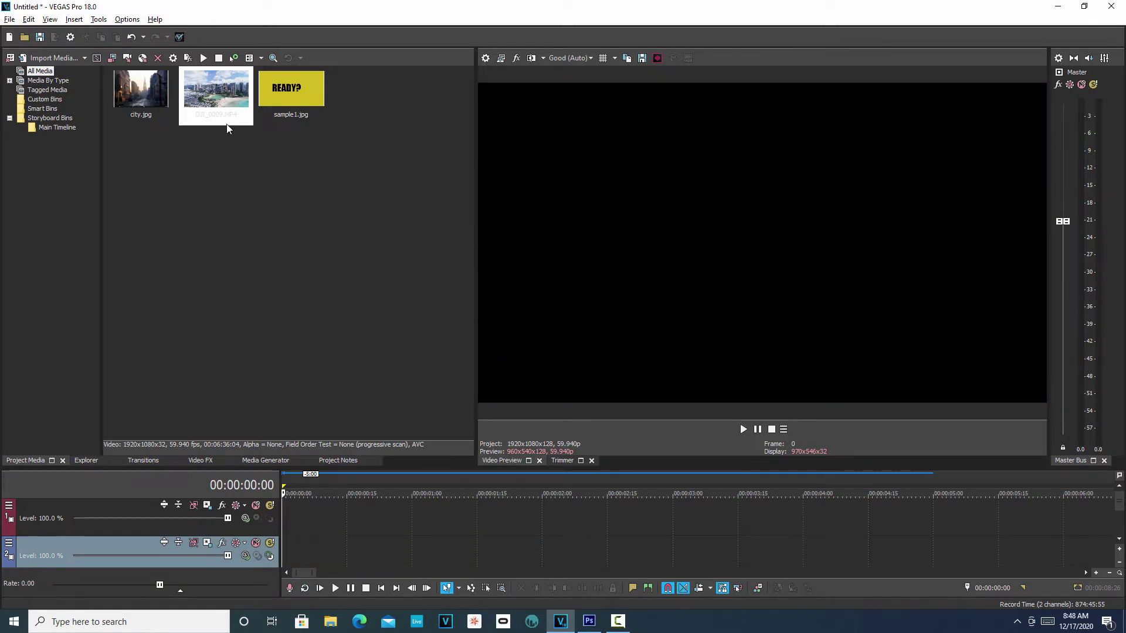
left_click_drag(233, 119, 284, 546)
scroll(1056, 516, "down", 10)
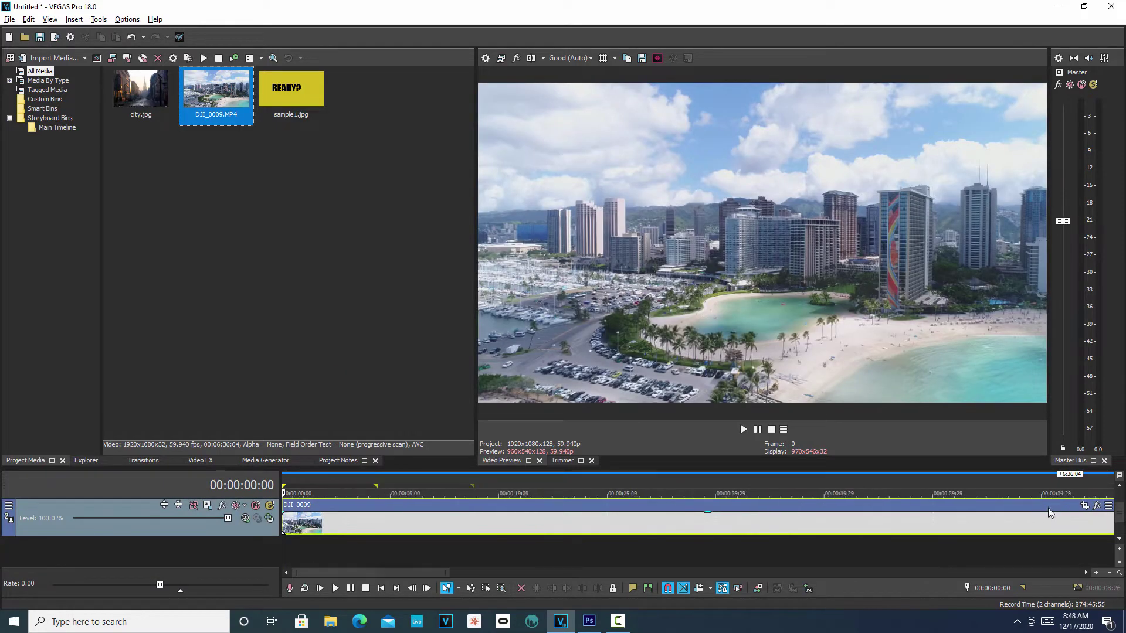
left_click_drag(1084, 525, 290, 497)
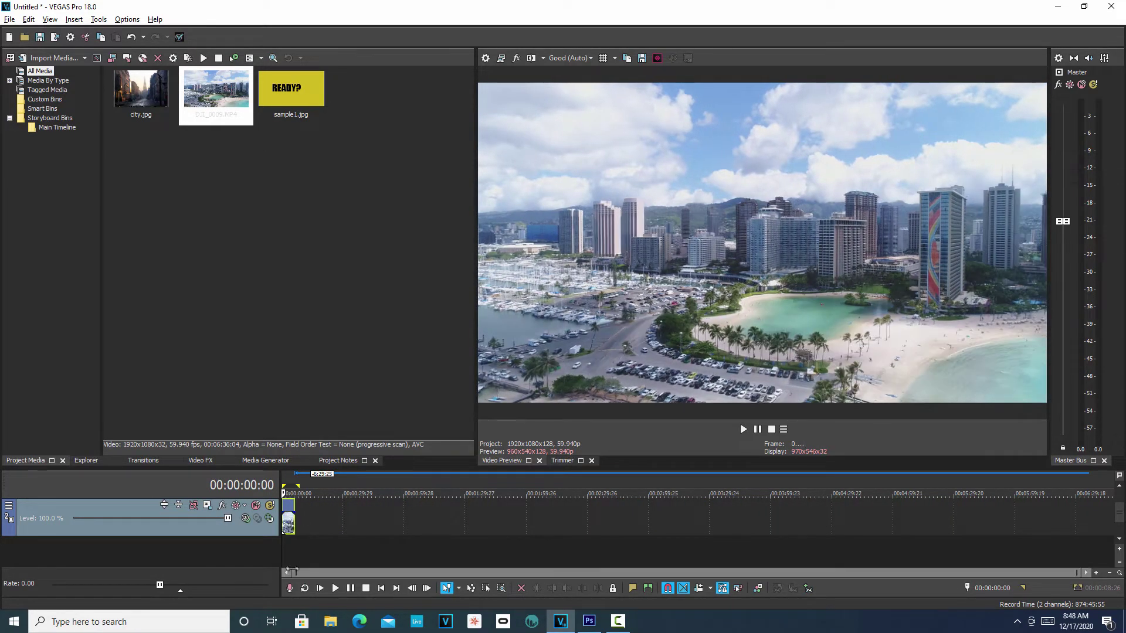
scroll(298, 551, "up", 8)
scroll(301, 552, "up", 2)
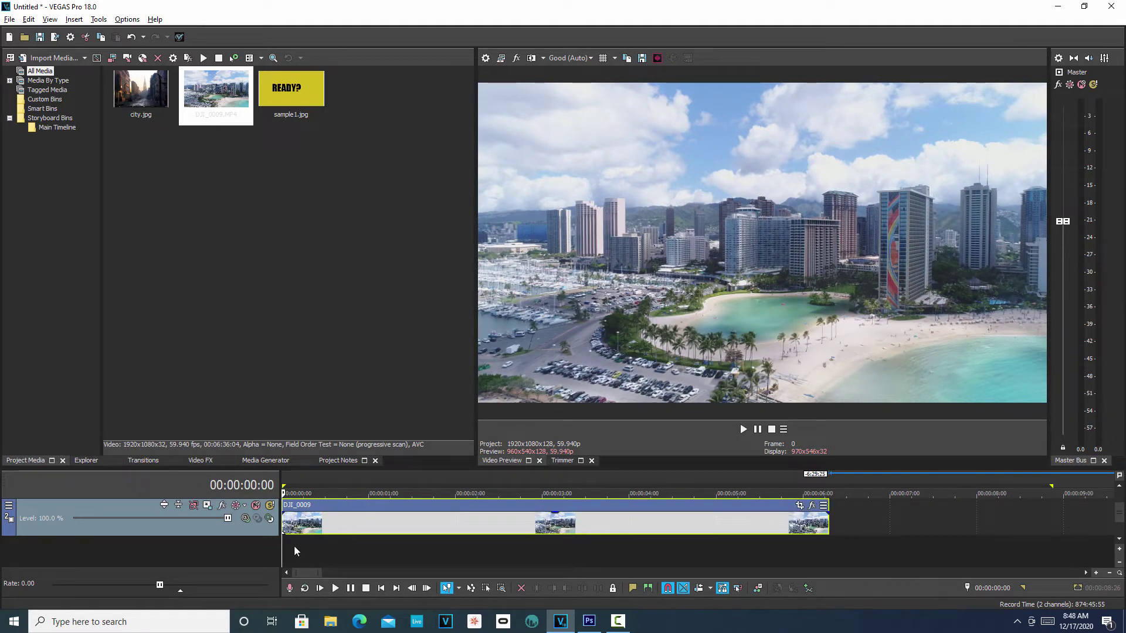
key("space")
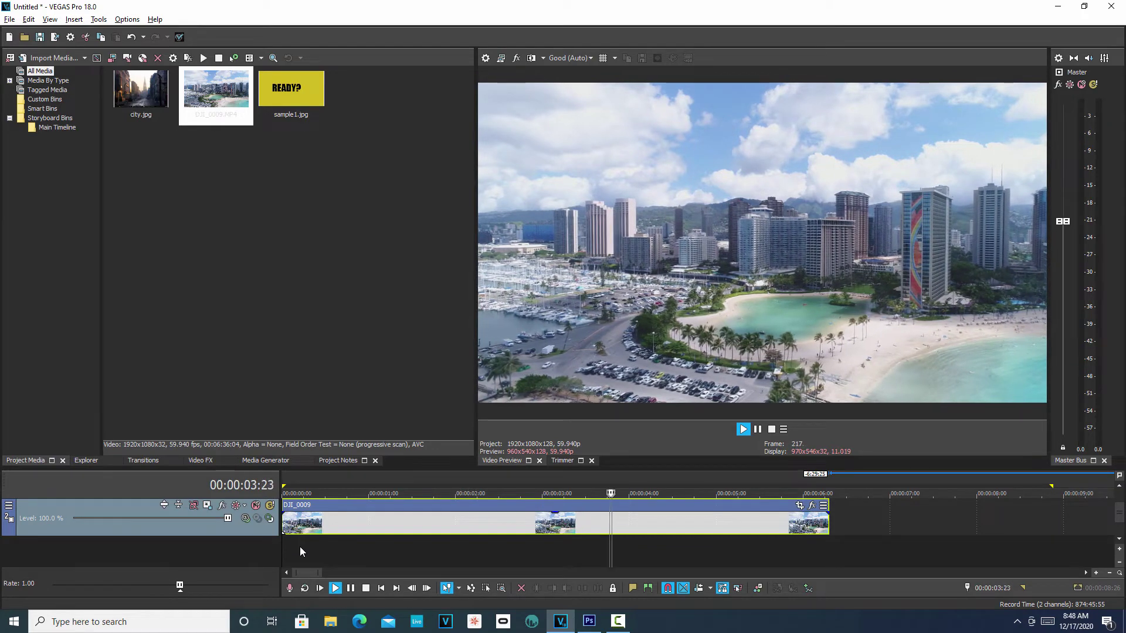
key("space")
key("space")
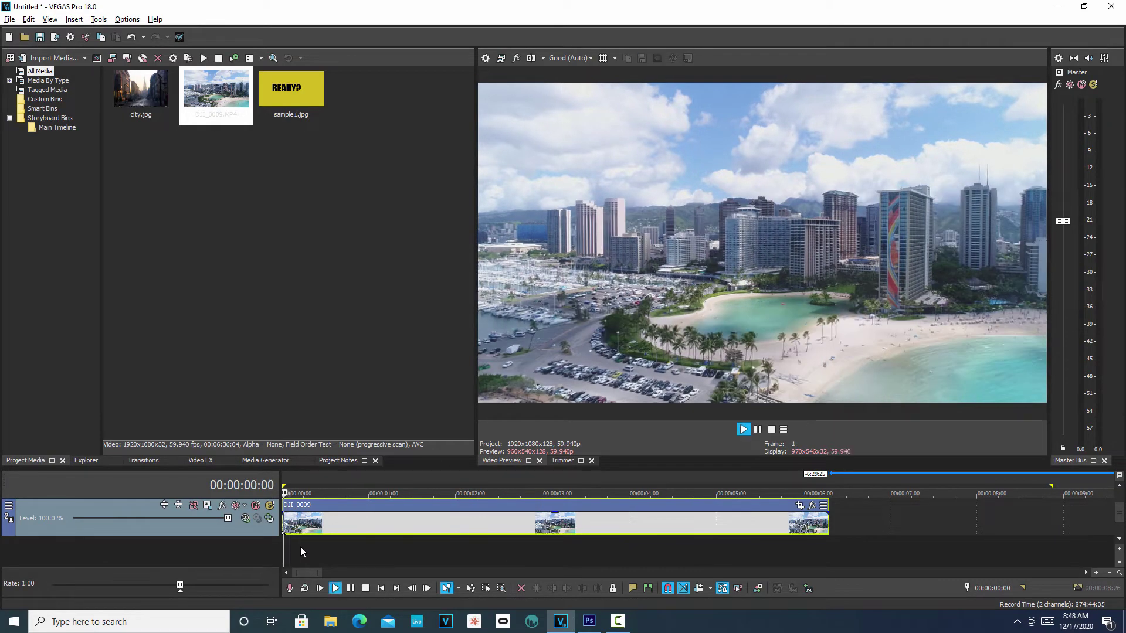
key("space")
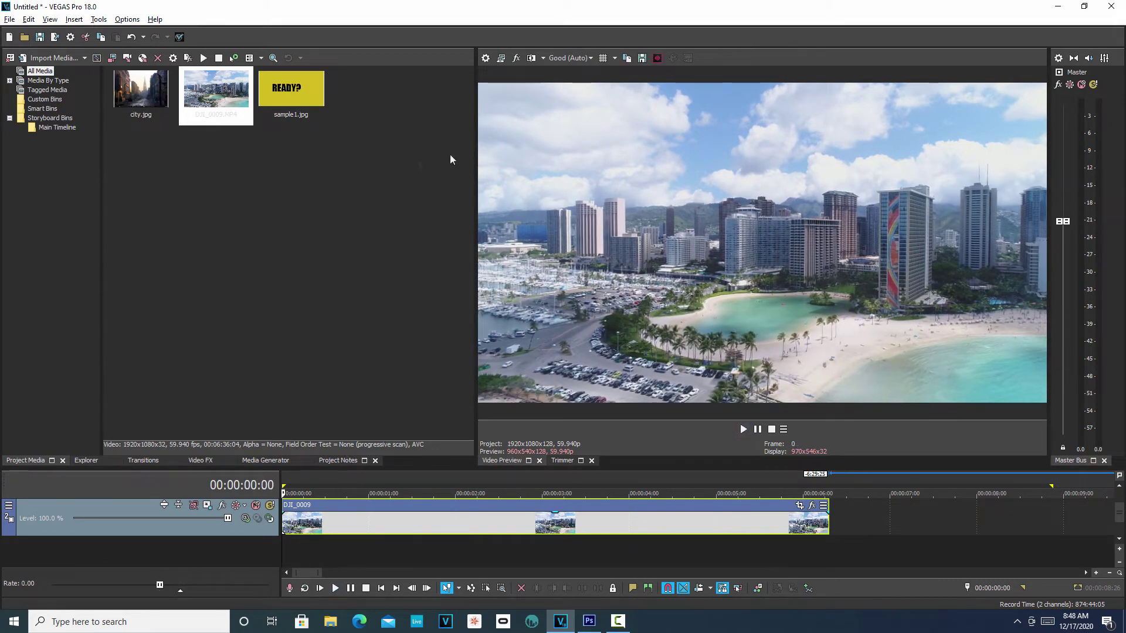
Set preview quality to Half and play the clip through, stopping back at the start
left_click(591, 57)
mouse_move(590, 84)
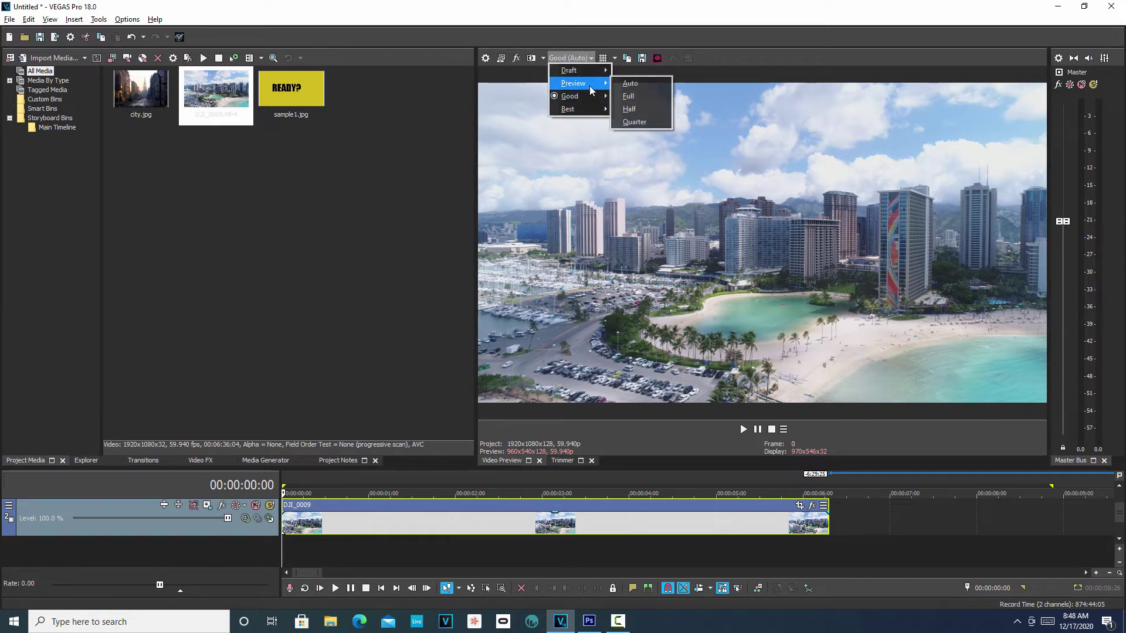
left_click(629, 109)
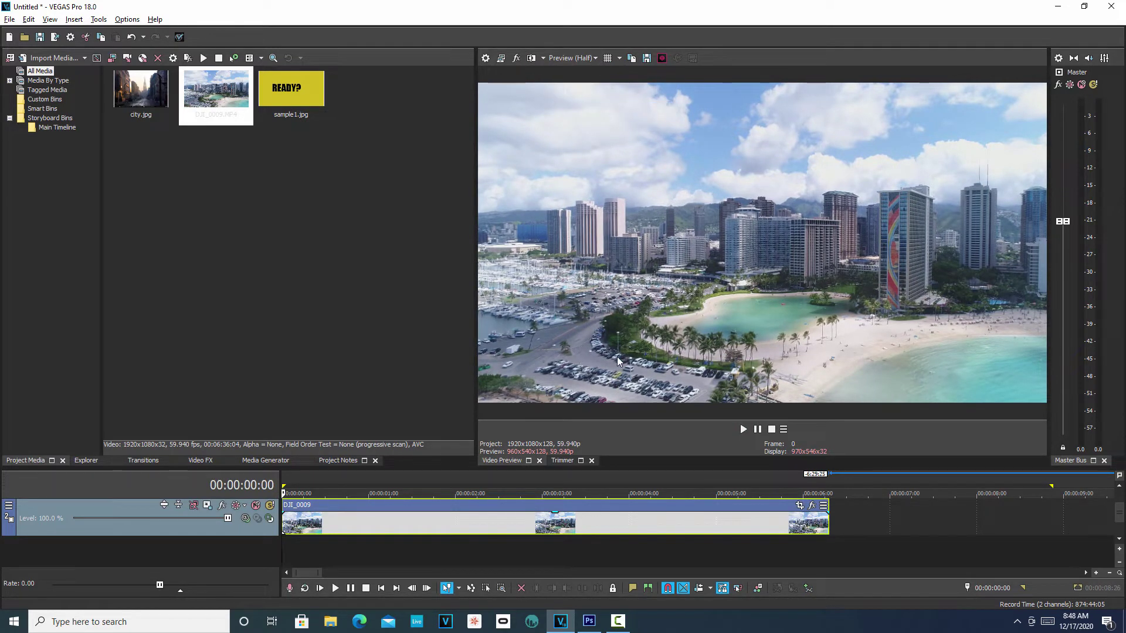
key("space")
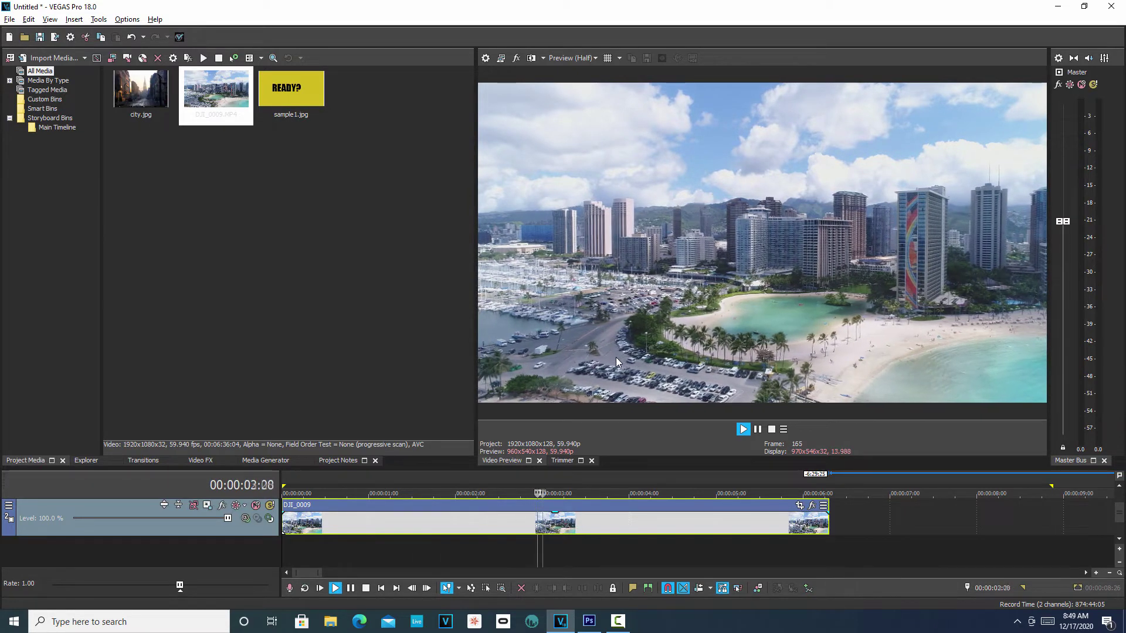
key("space")
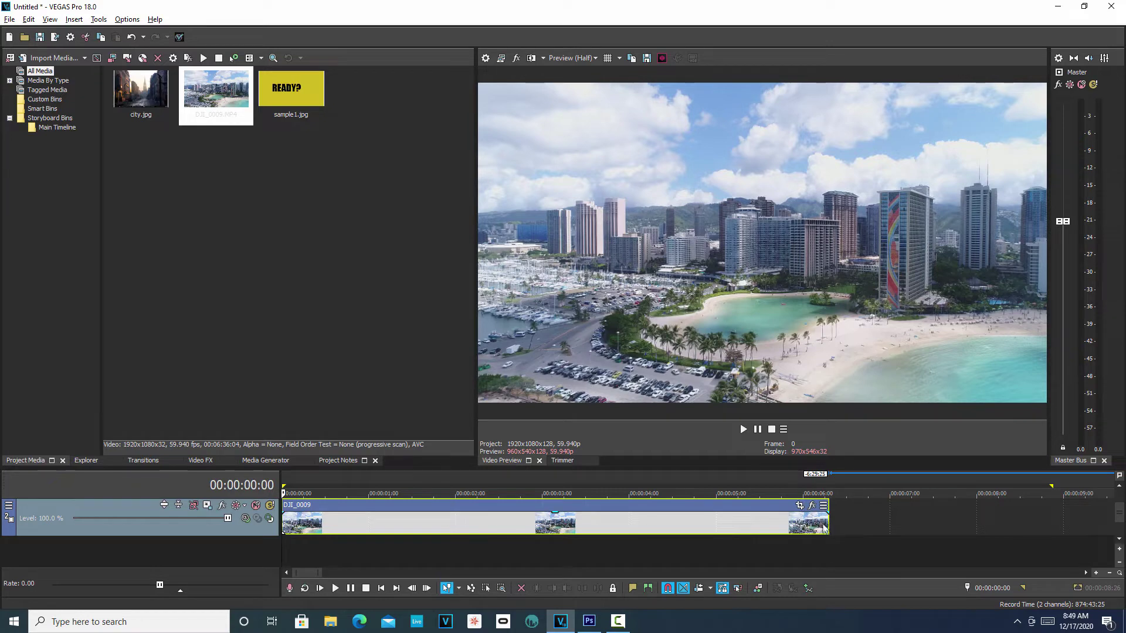
Open Motion Tracking for the drone clip and add a new tracking region
left_click(95, 20)
mouse_move(117, 46)
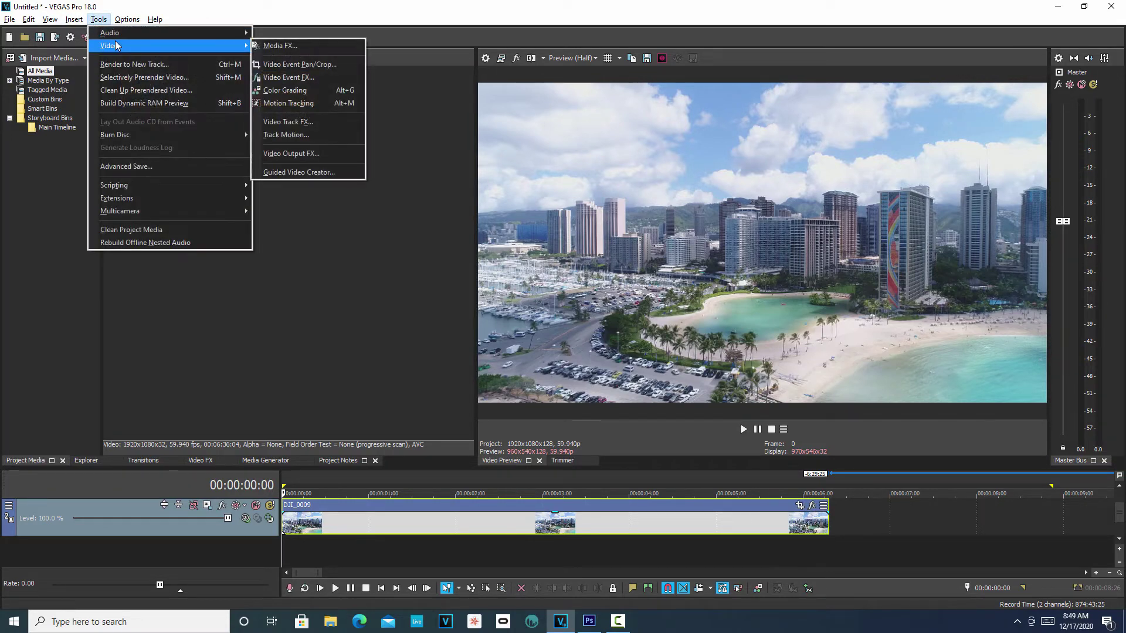
left_click(331, 107)
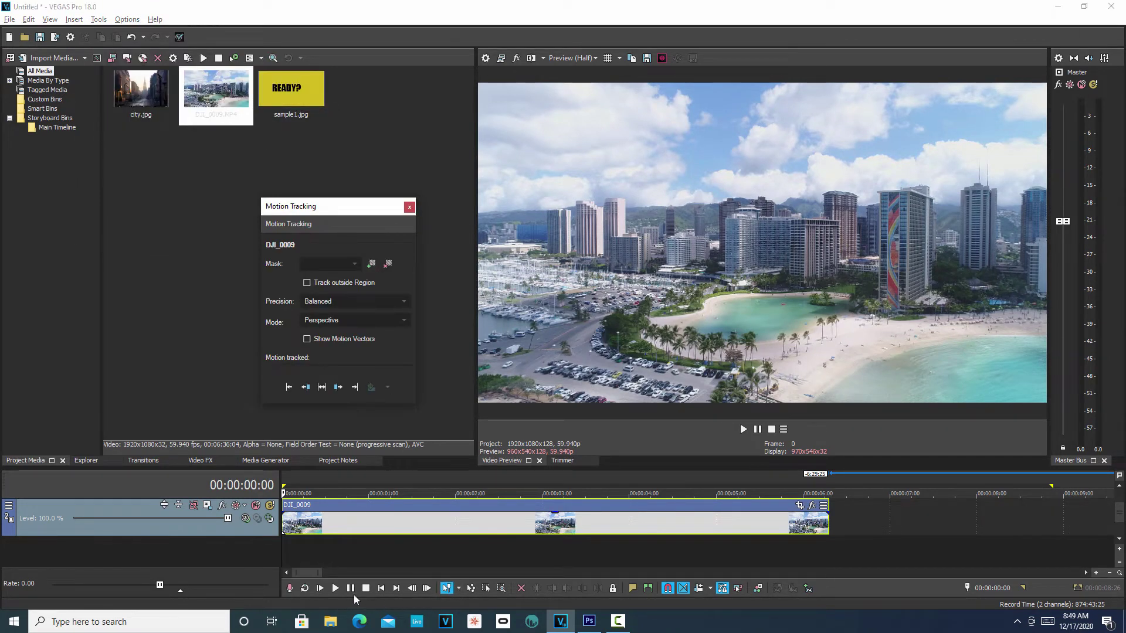
left_click(372, 266)
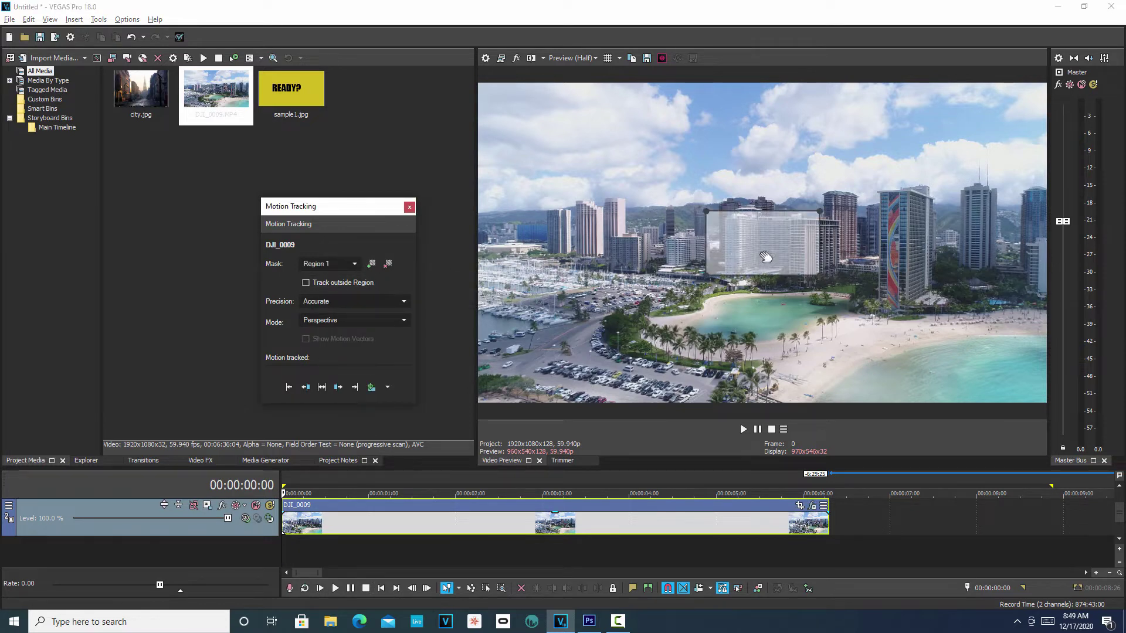
Move Region 1 and its corners onto the rainbow-striped hotel's side wall
left_click_drag(772, 255, 859, 235)
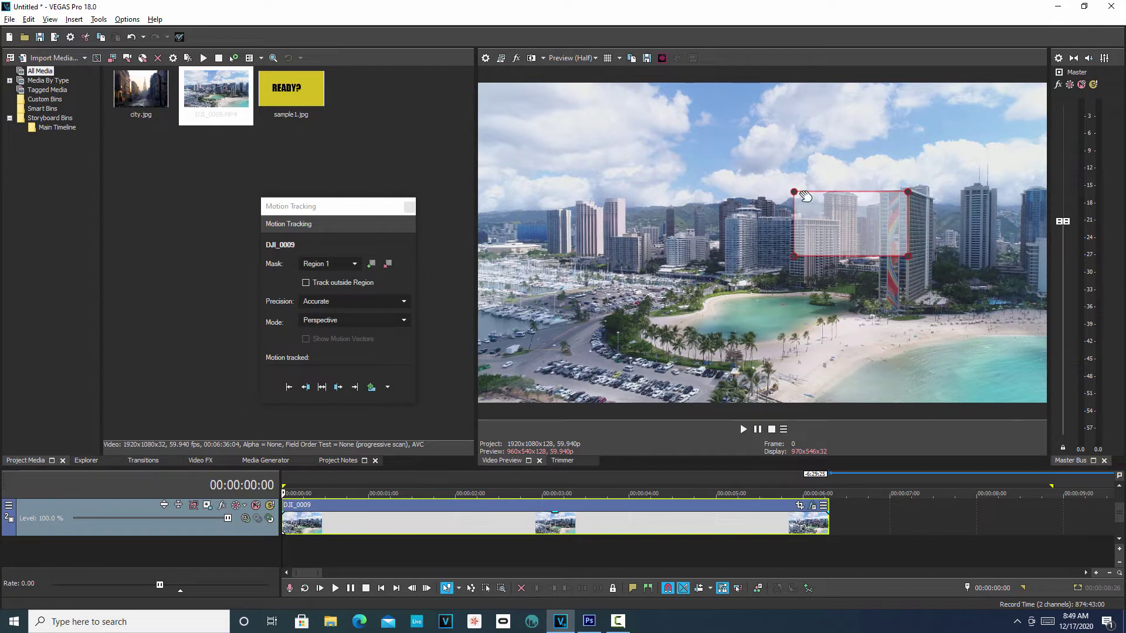
left_click_drag(795, 193, 888, 193)
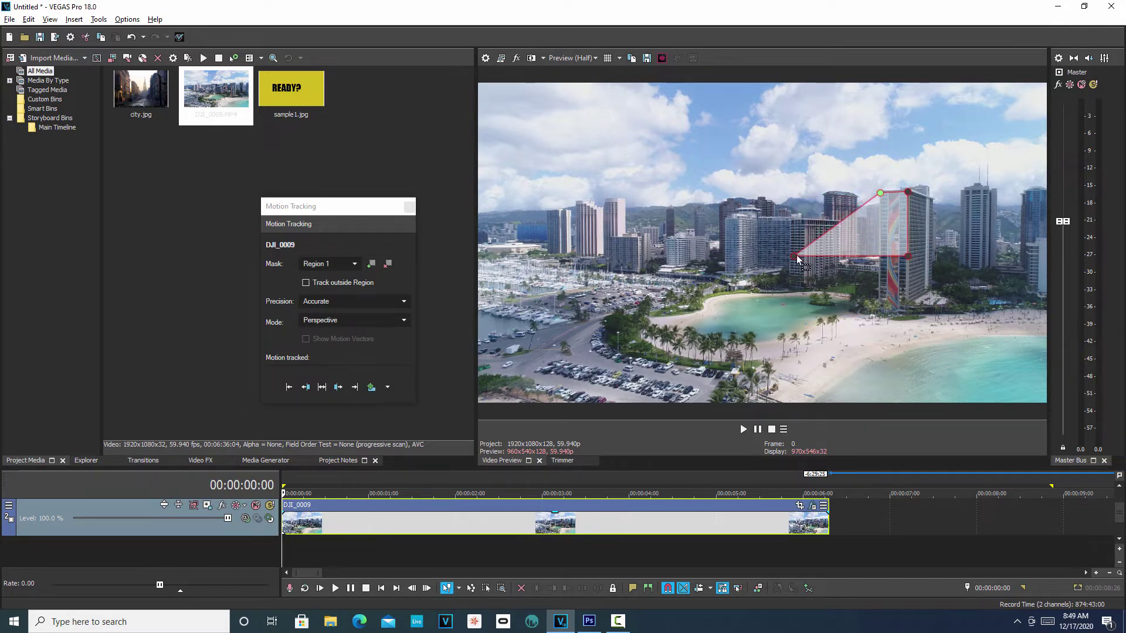
left_click_drag(795, 257, 884, 259)
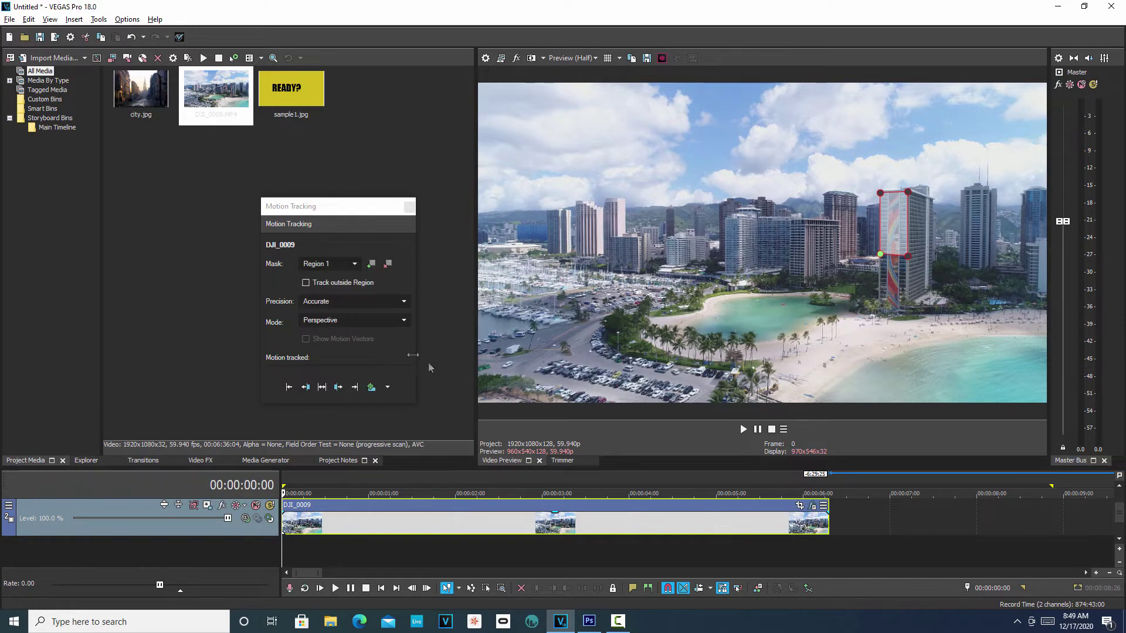
Forward-track Region 1 through the clip, then replay it from the start to review
left_click(354, 388)
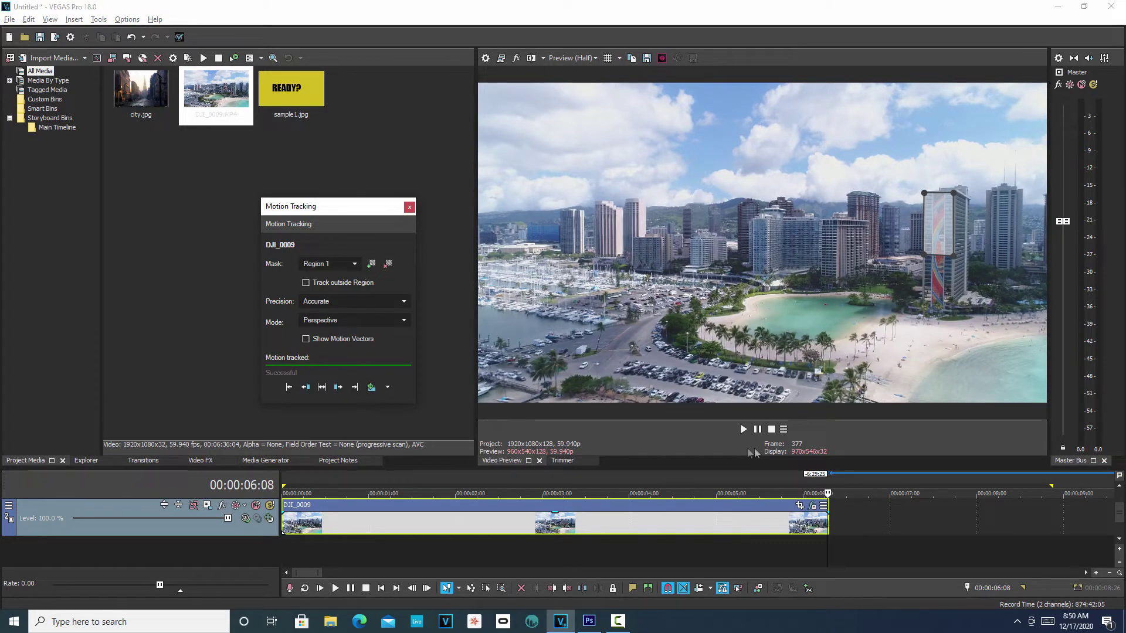
left_click(382, 587)
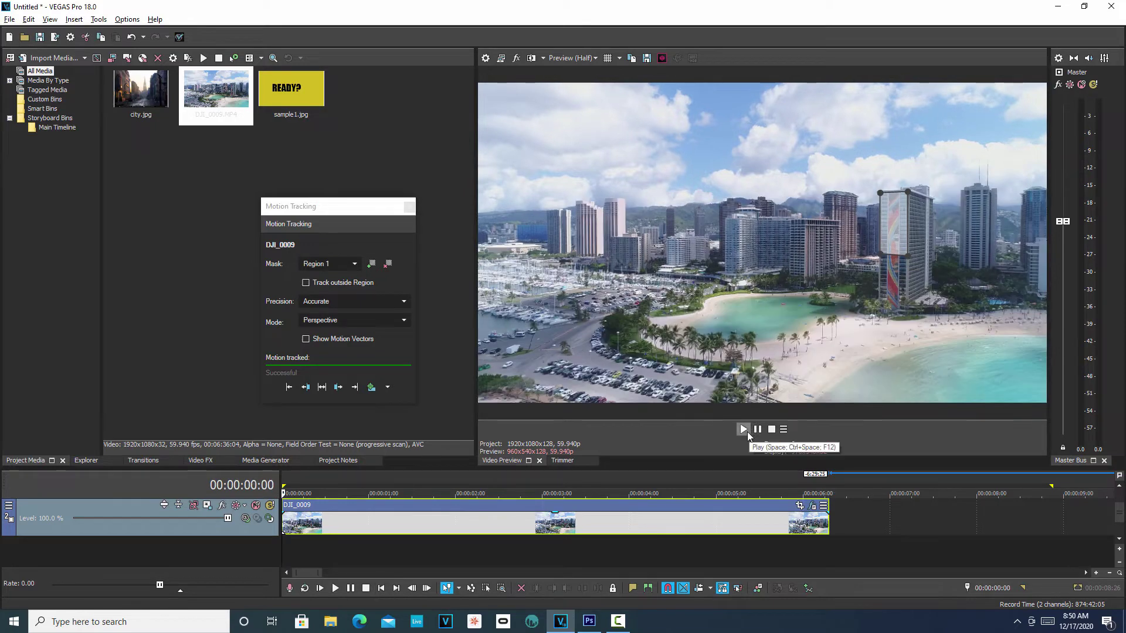
left_click(745, 431)
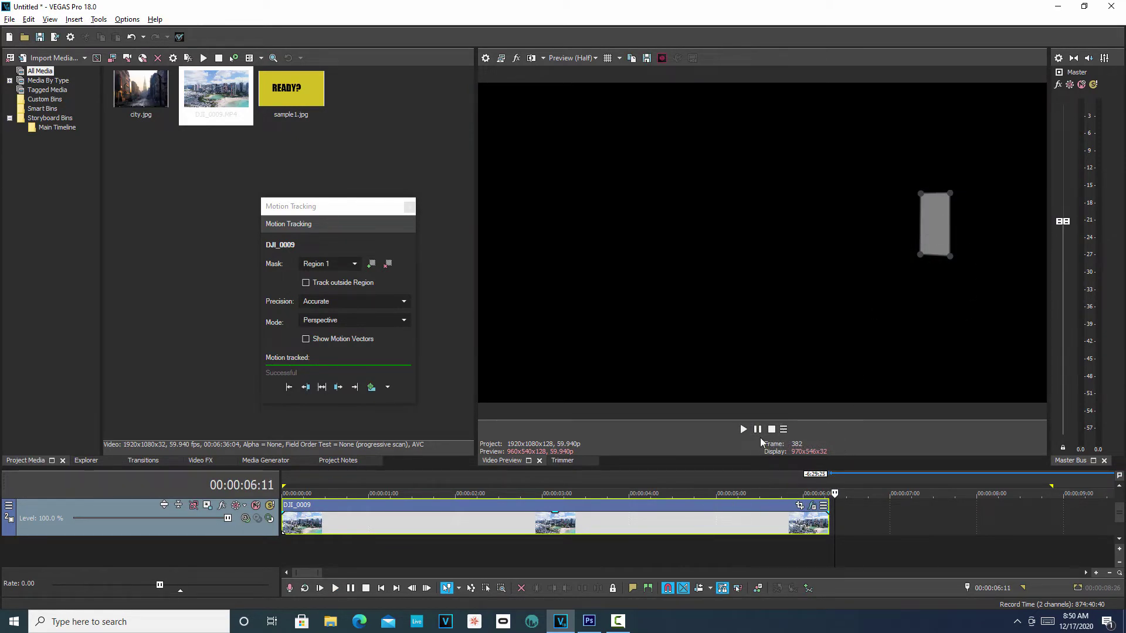
left_click(382, 588)
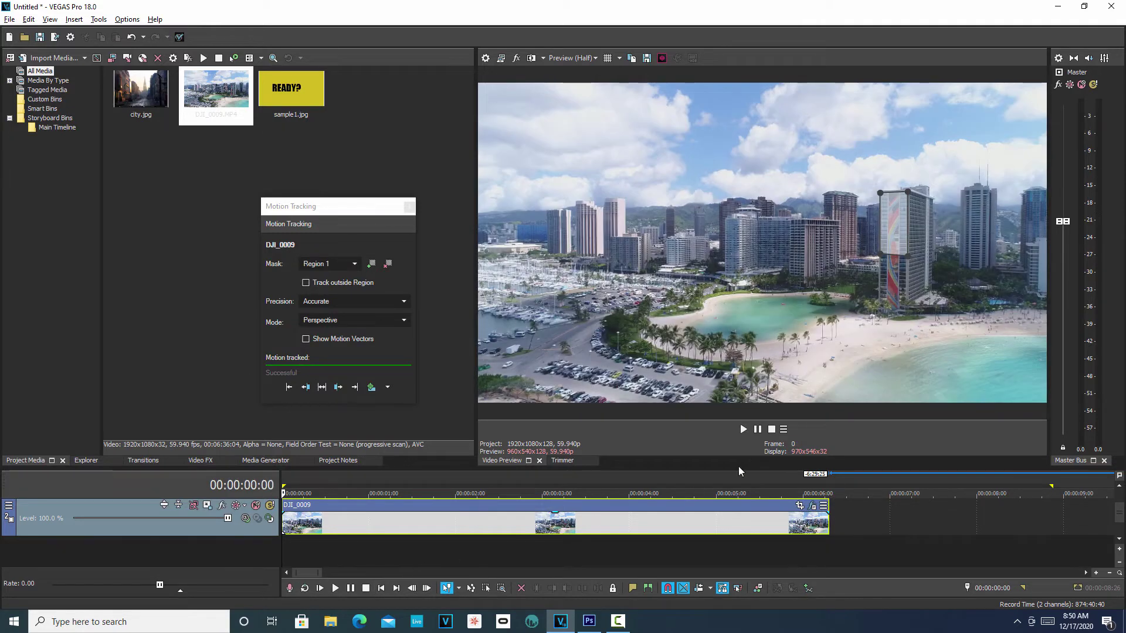
left_click(745, 429)
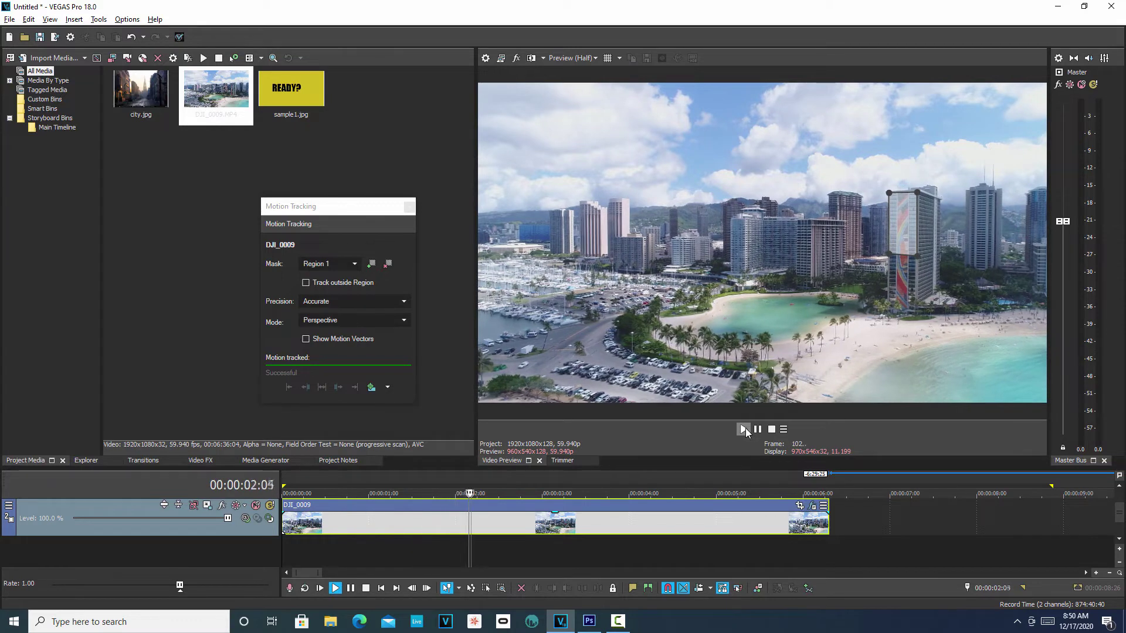
left_click(758, 430)
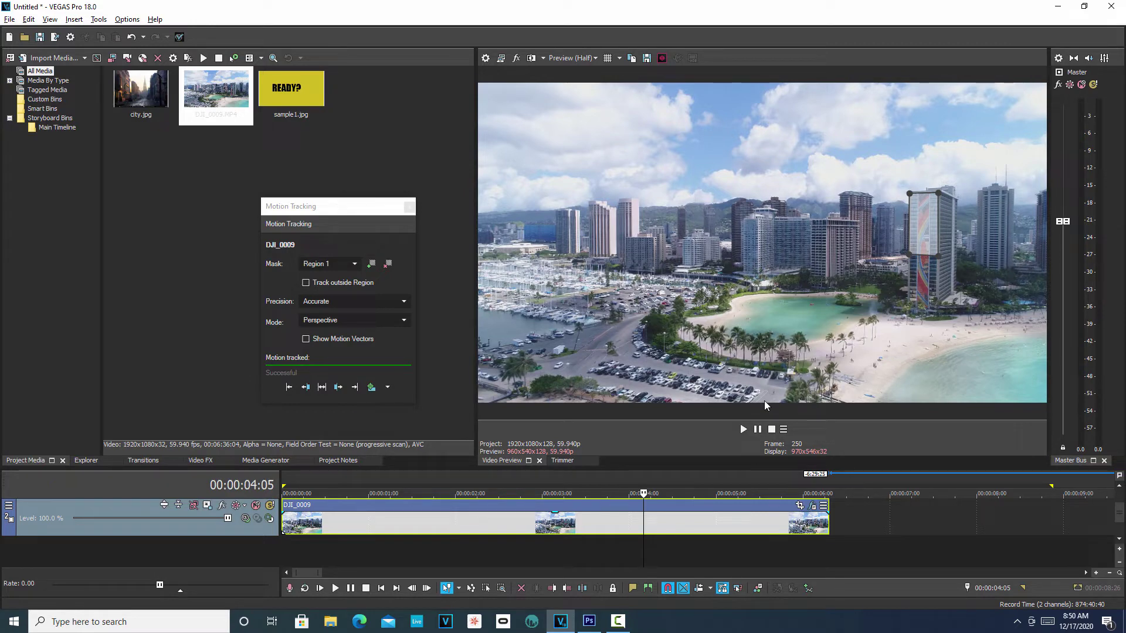
Insert a new empty video track above DJI_0009 and delete the extra empty track
left_click(466, 545)
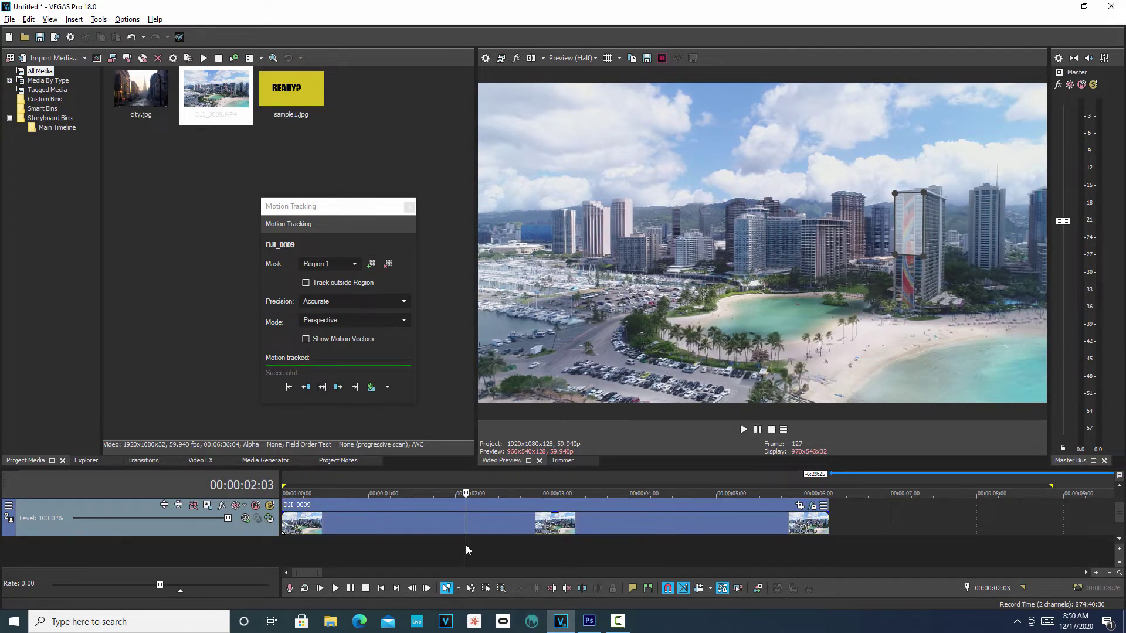
key("ctrl+shift+q")
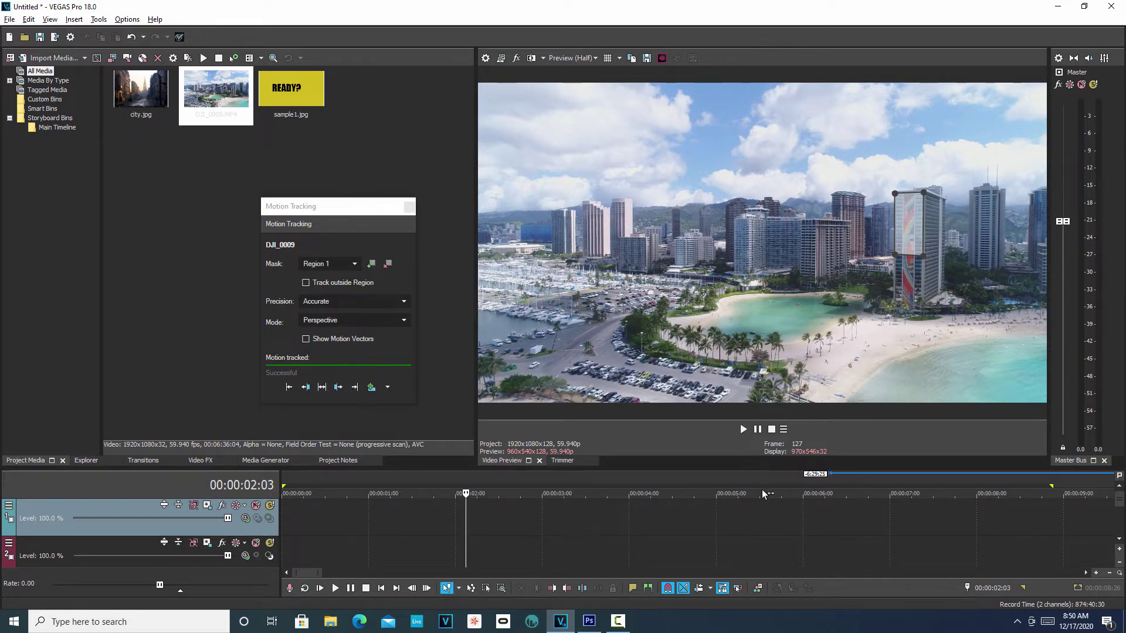
left_click_drag(751, 468, 744, 342)
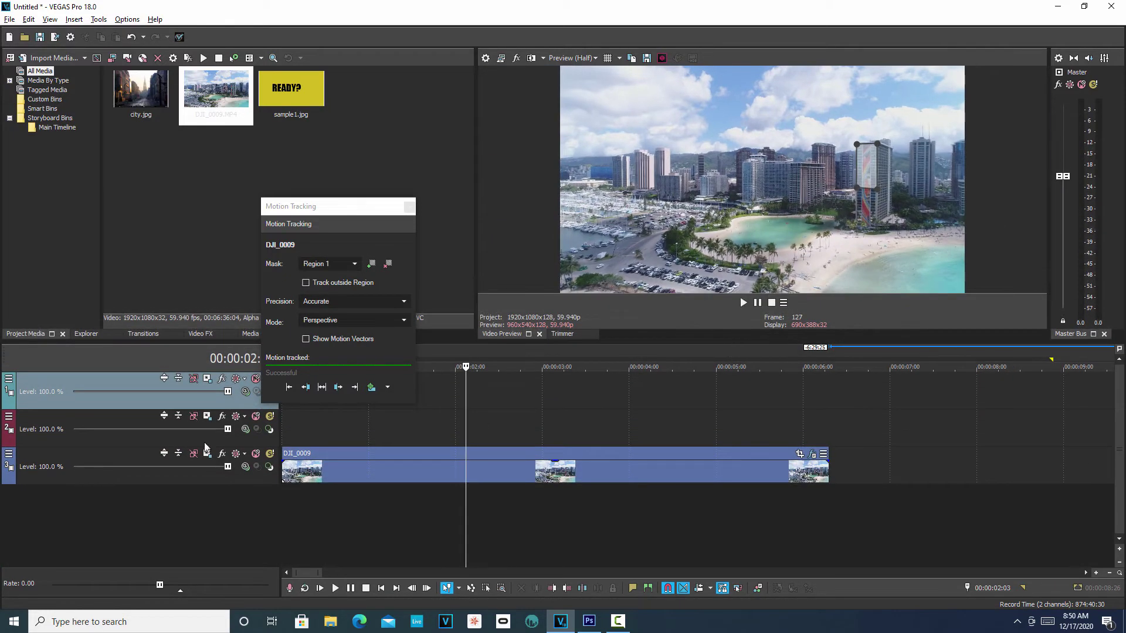
left_click(161, 436)
key("Delete")
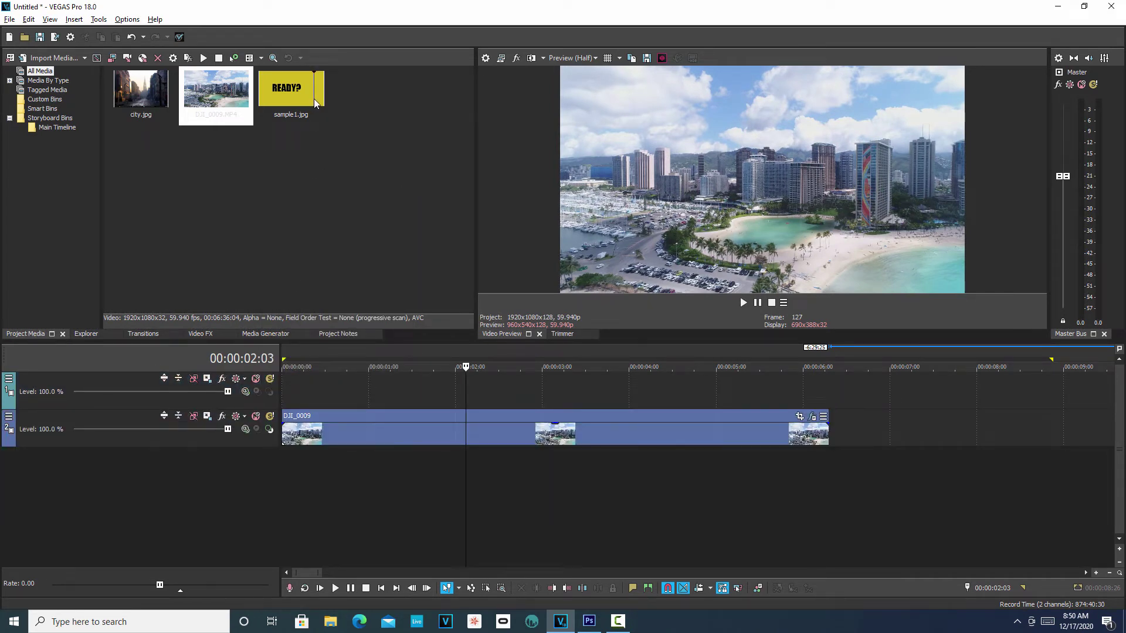
Place sample1.jpg on the top track, extend it to DJI_0009's length, and add VEGAS Picture In Picture
left_click_drag(317, 110, 263, 395)
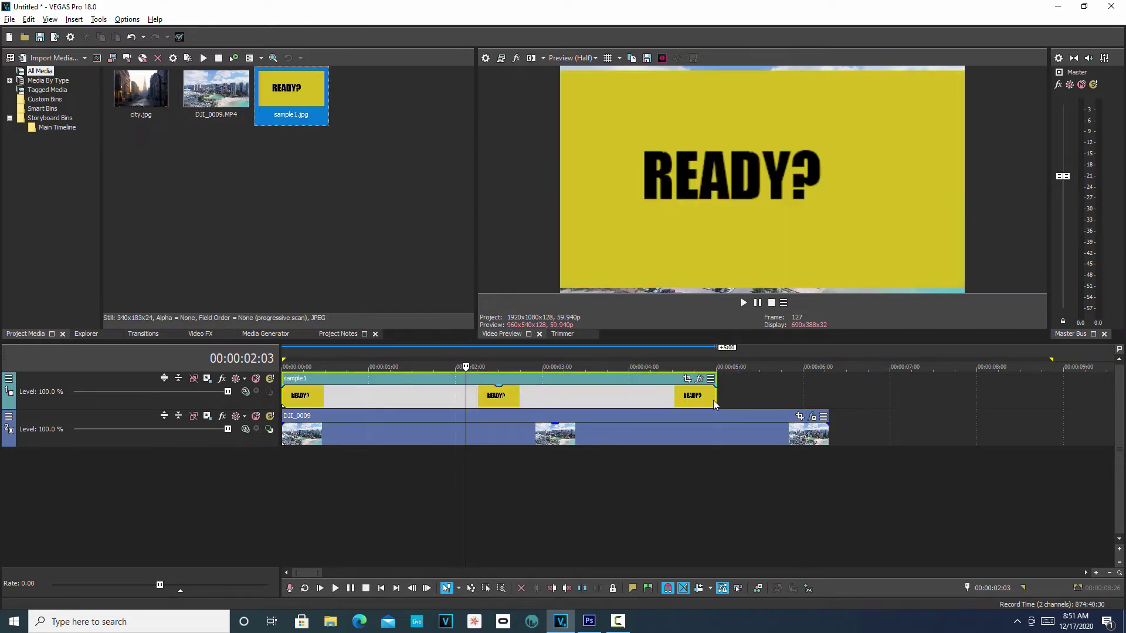
left_click_drag(712, 401, 827, 392)
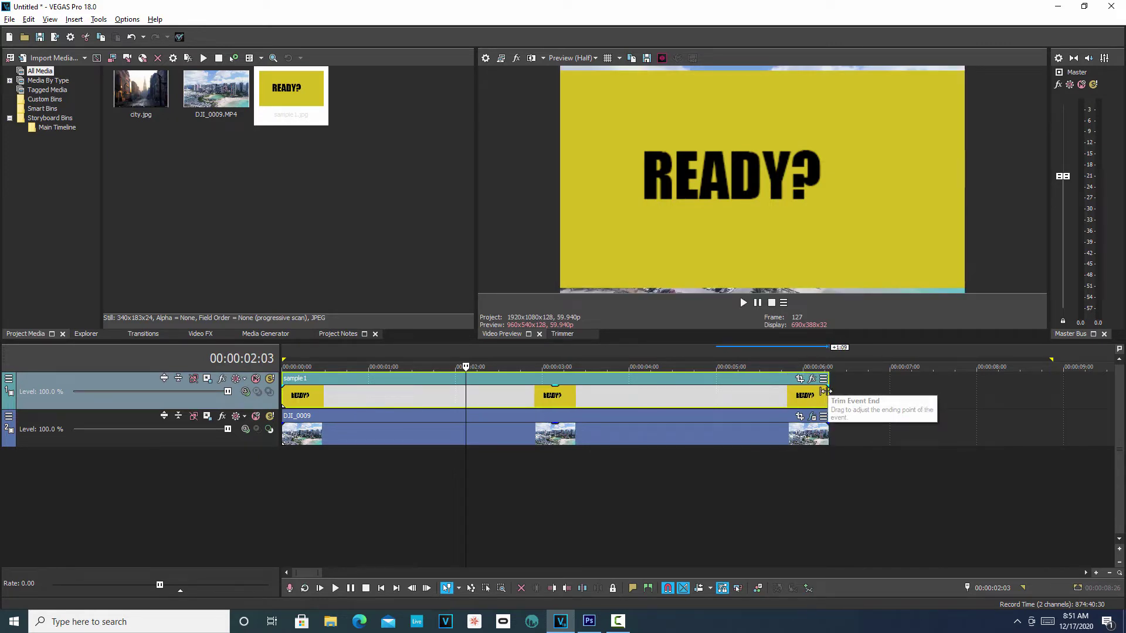
left_click(812, 378)
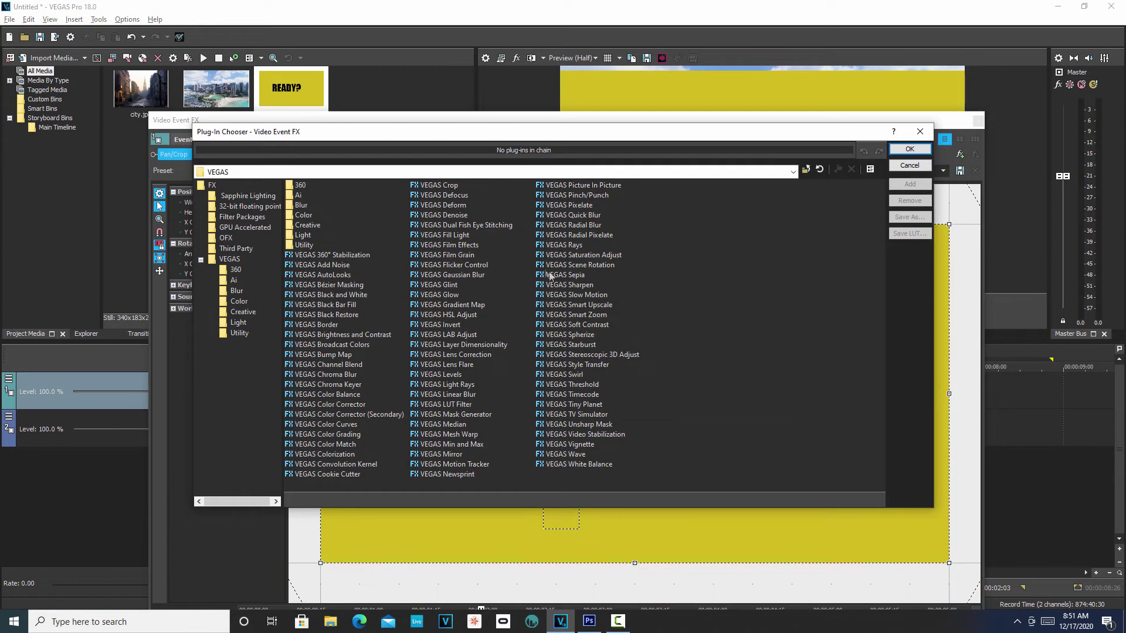
double_click(607, 186)
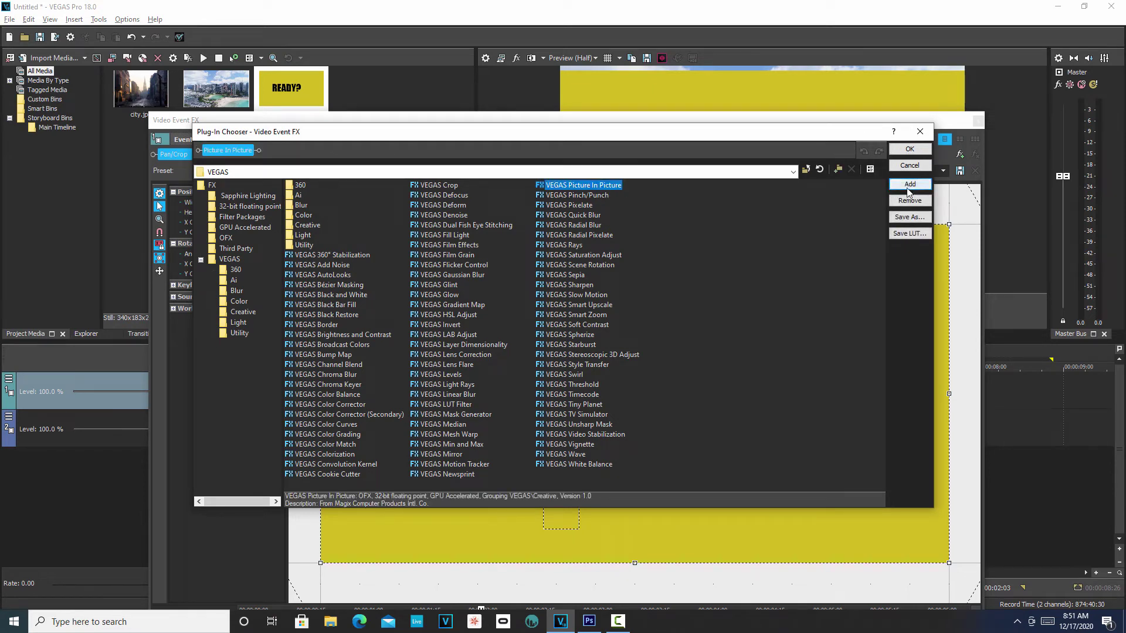
left_click(906, 152)
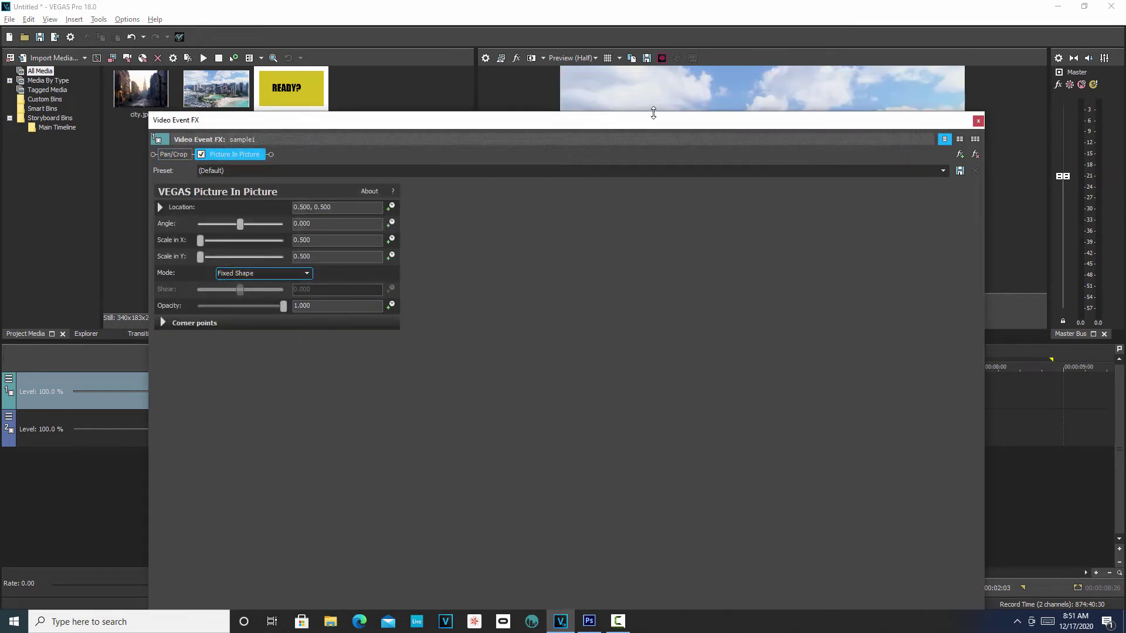
Move the Video Event FX window off the preview and reopen the READY? clip's effect settings
left_click_drag(654, 112, 385, 399)
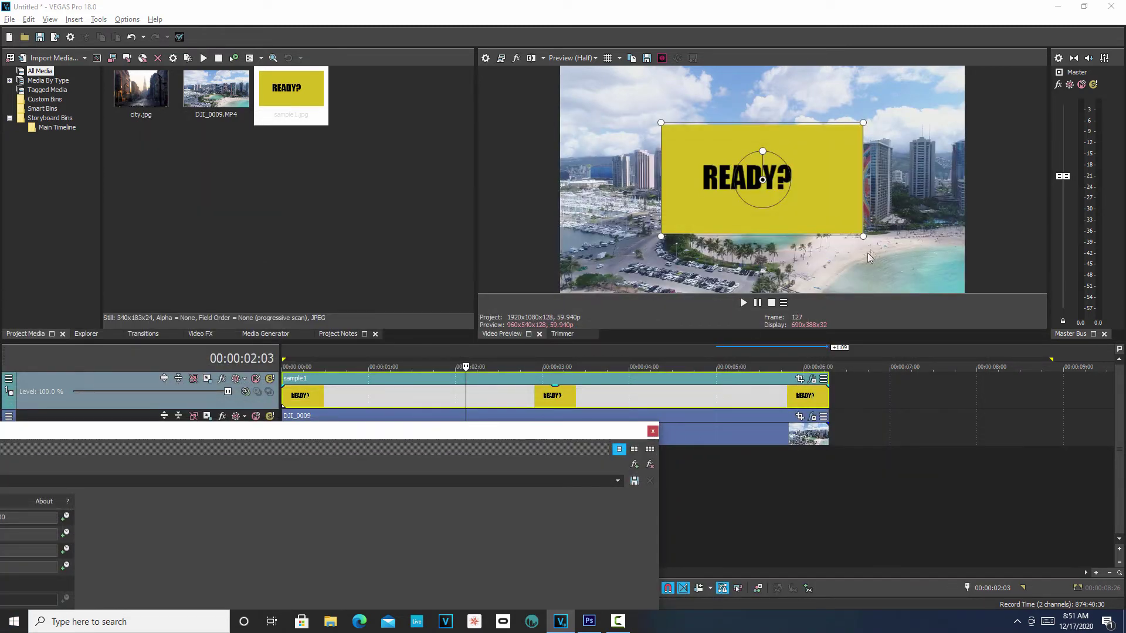
left_click_drag(382, 441, 315, 216)
left_click(586, 210)
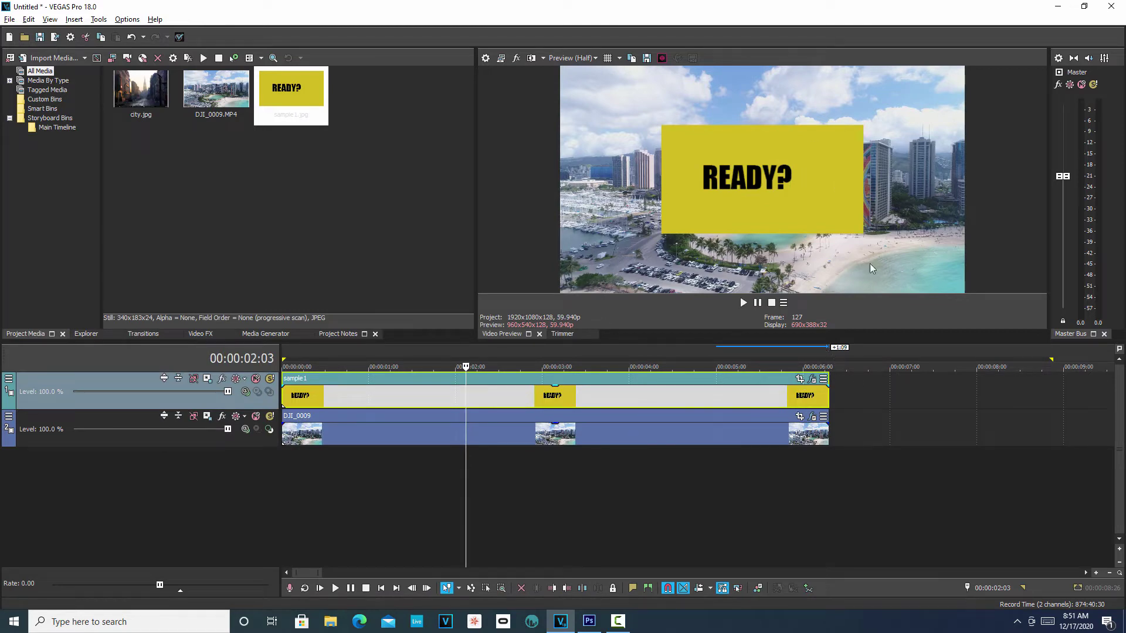
left_click(814, 381)
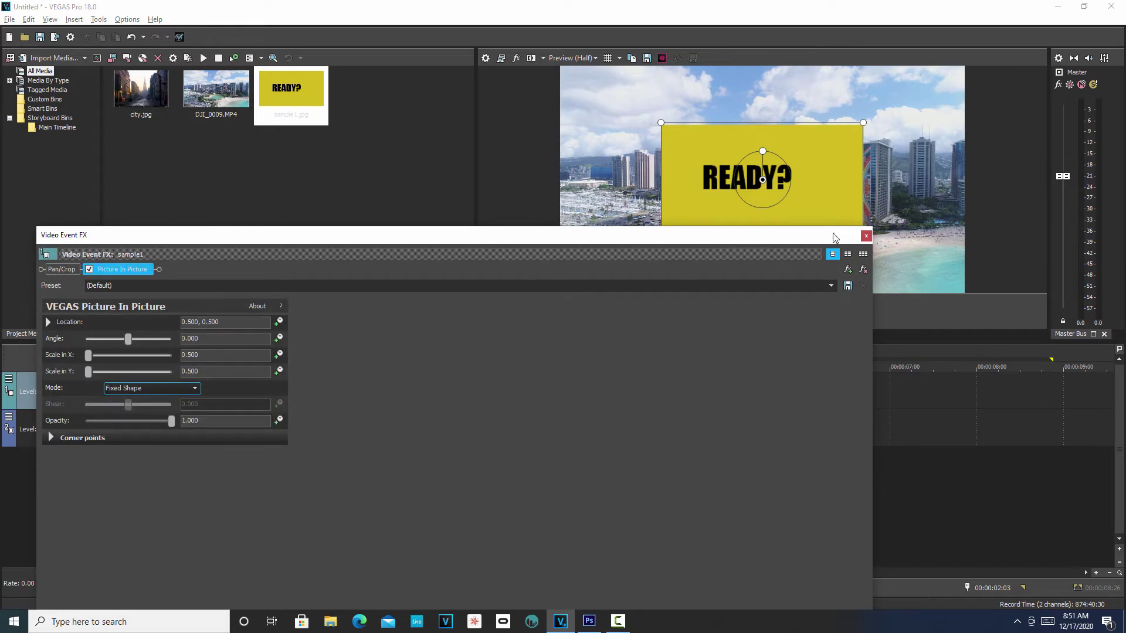
left_click_drag(806, 242, 983, 504)
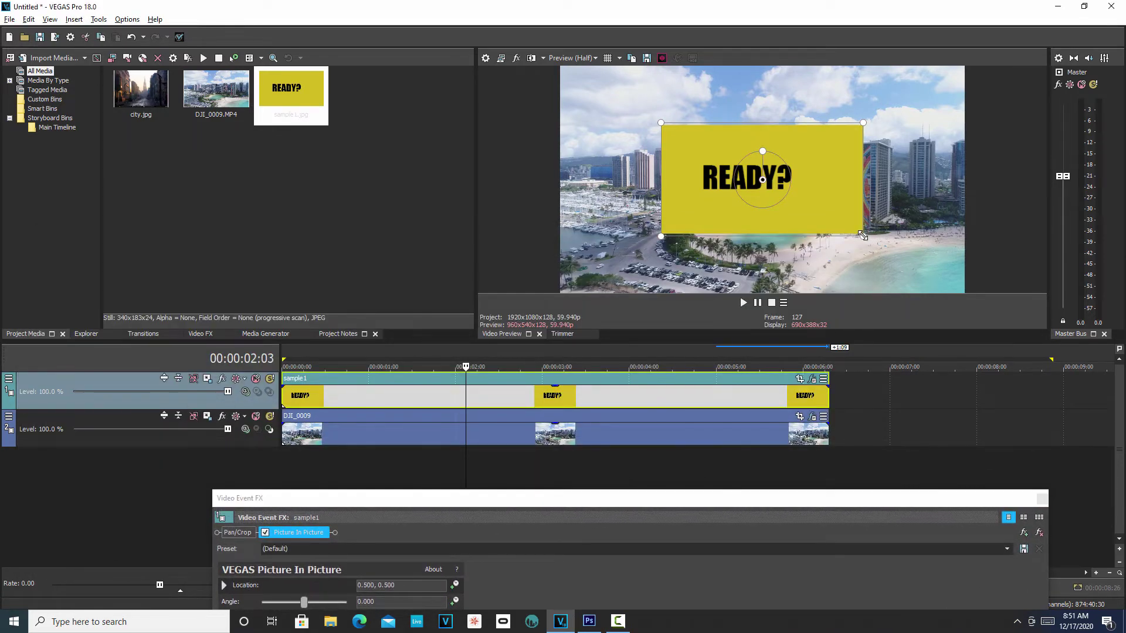
Set the Picture In Picture scale to 0.597 and dock the narrowed settings over the media bin
left_click_drag(863, 231, 823, 208)
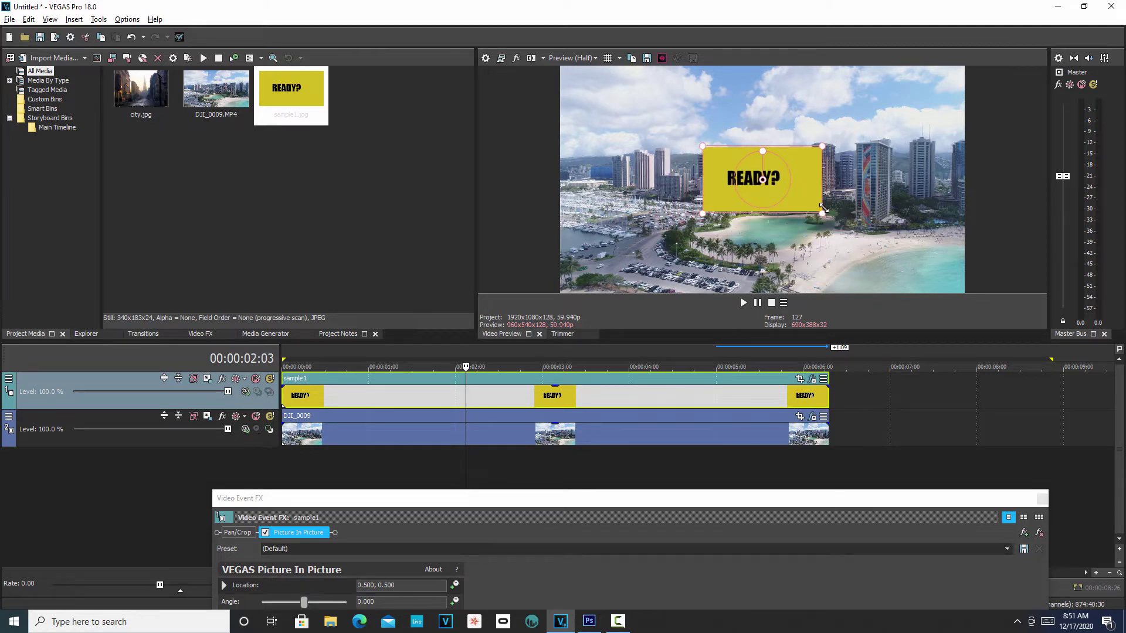
right_click(823, 208)
left_click(774, 499)
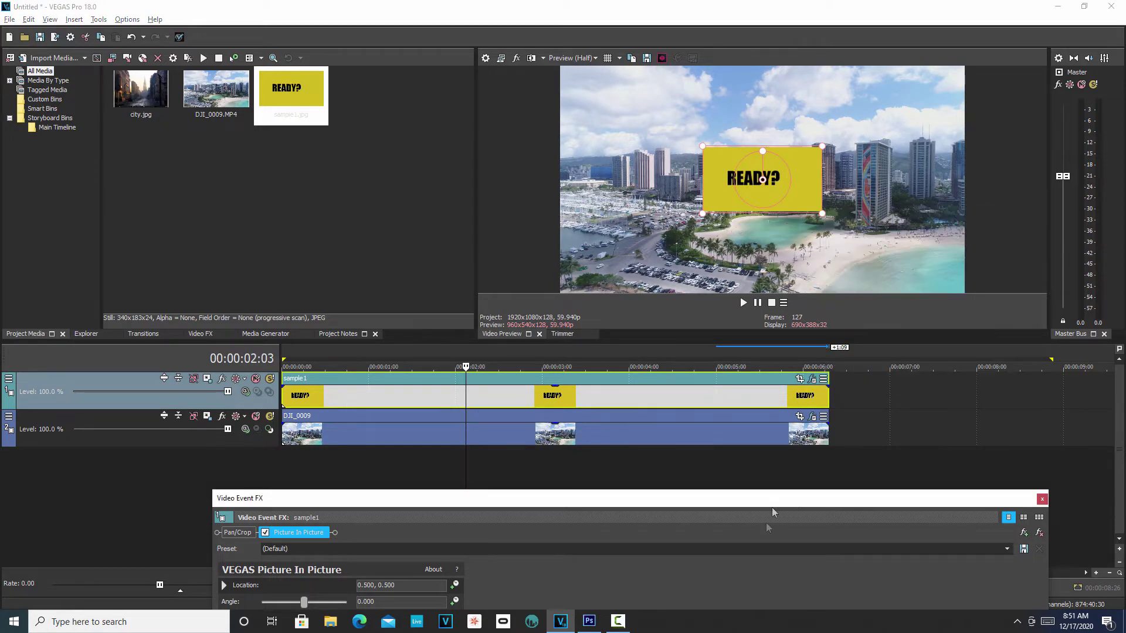
left_click_drag(774, 500, 652, 567)
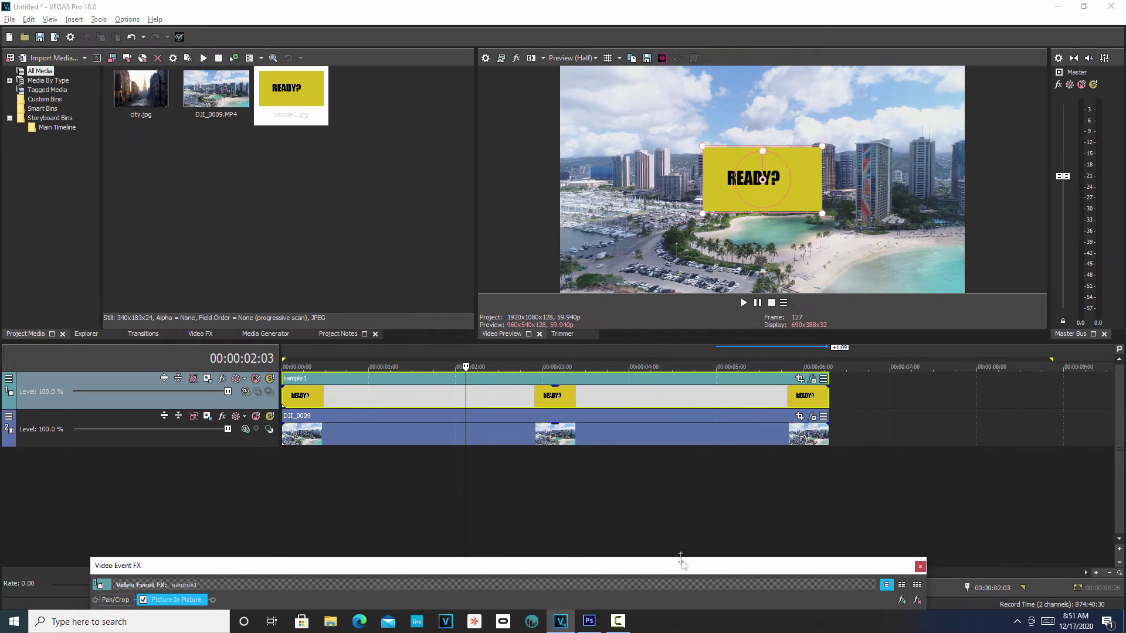
left_click_drag(657, 564, 578, 91)
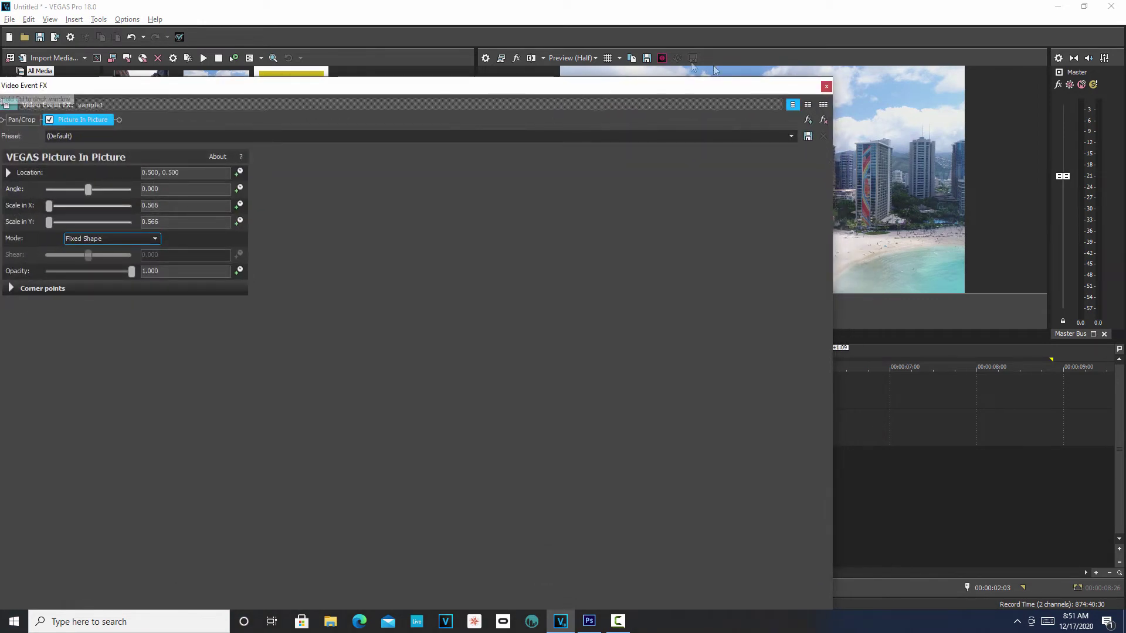
left_click_drag(674, 78, 675, 459)
left_click_drag(835, 587, 196, 527)
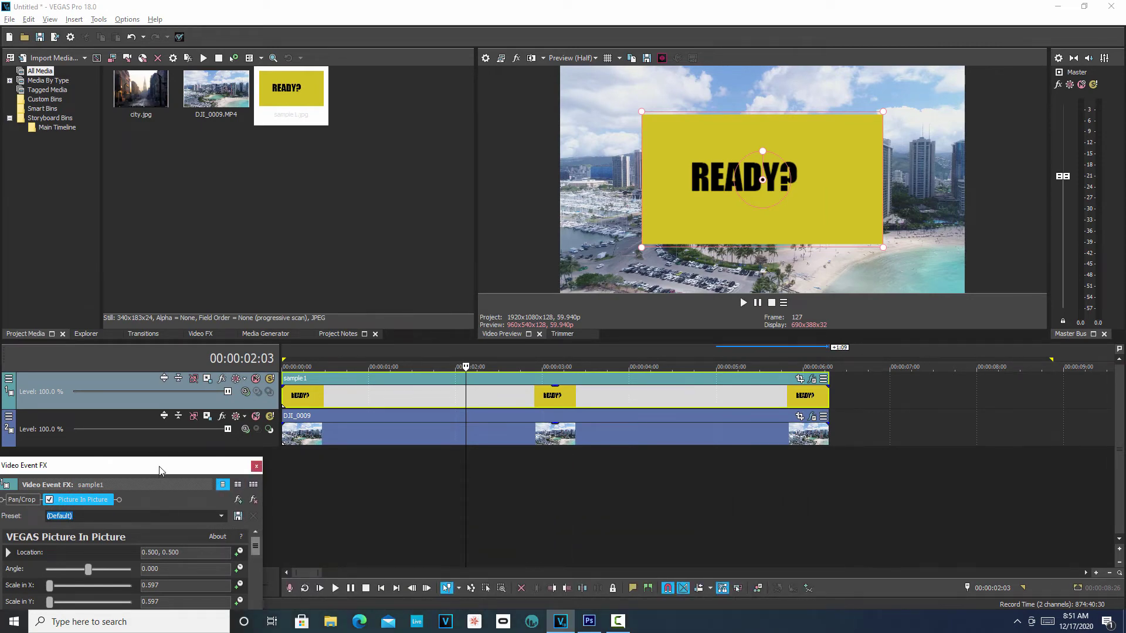
left_click_drag(160, 469, 185, 152)
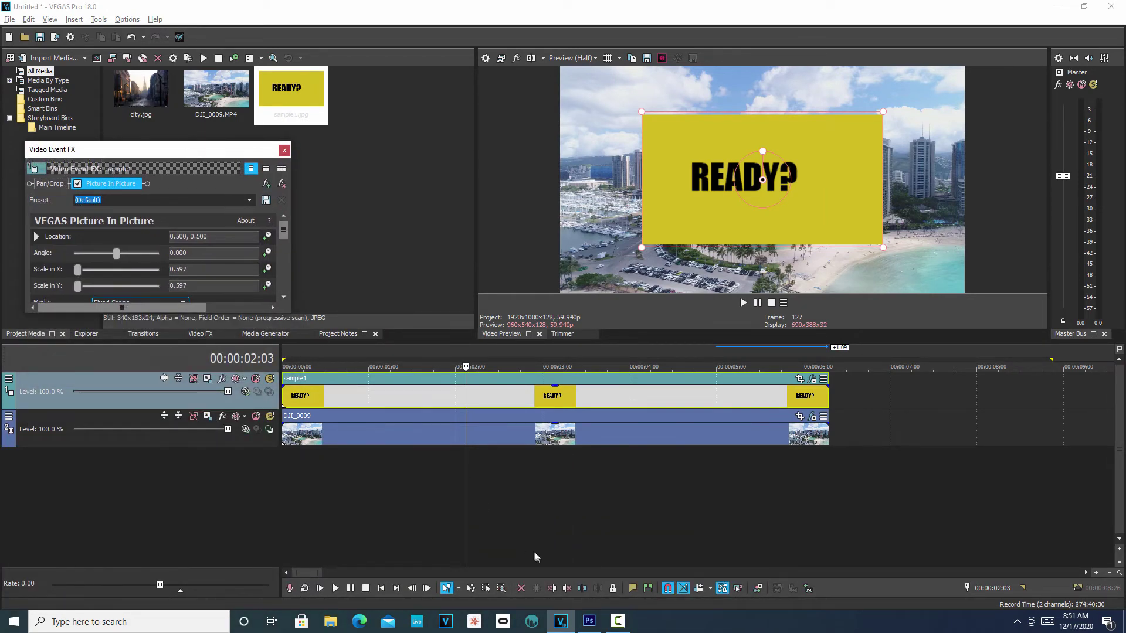
At 0:00, shrink the READY? overlay to 0.063 and place it on the tall tower's side
left_click(382, 589)
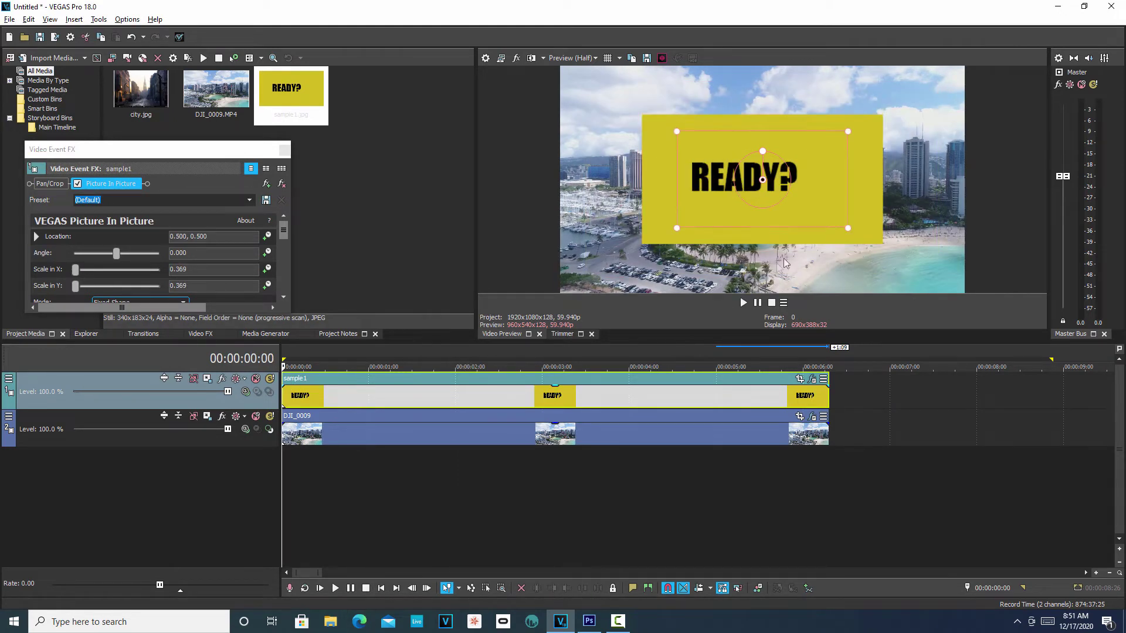
left_click_drag(883, 247, 835, 226)
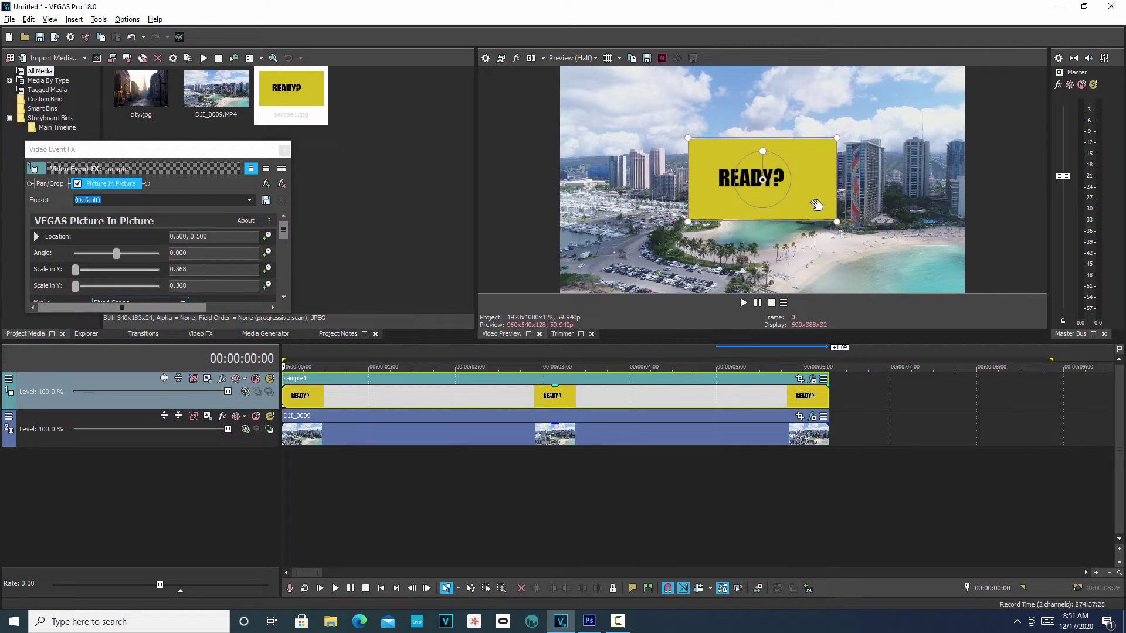
left_click_drag(836, 223, 865, 158)
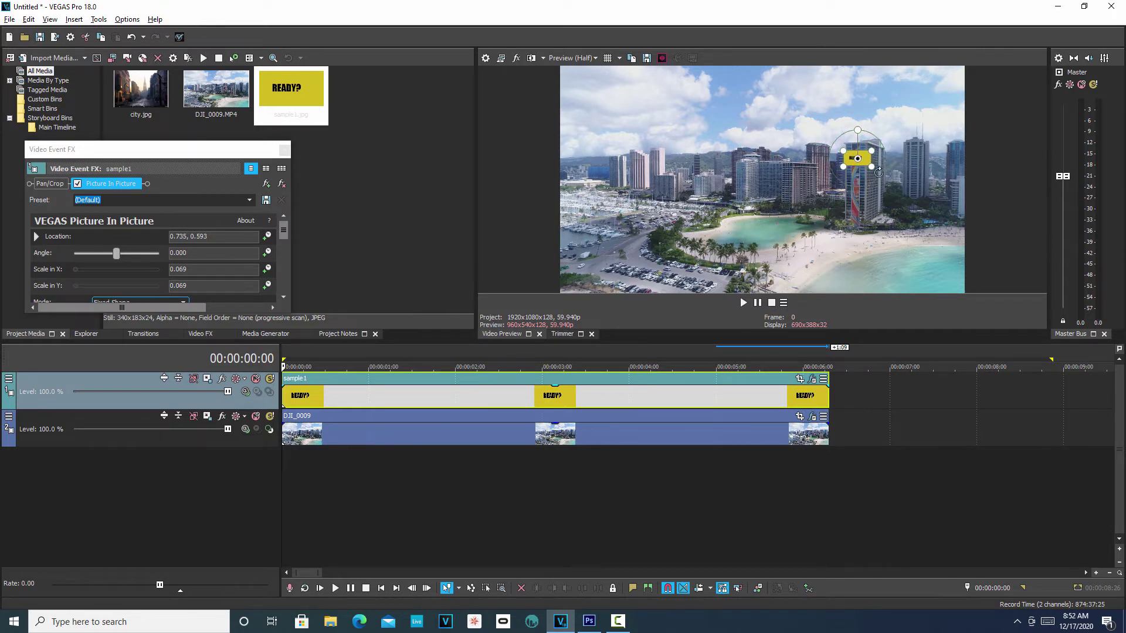
left_click_drag(869, 167, 869, 169)
Apply DJI_0009's tracked motion to sample1's VEGAS Picture In Picture, then play the preview
left_click(284, 150)
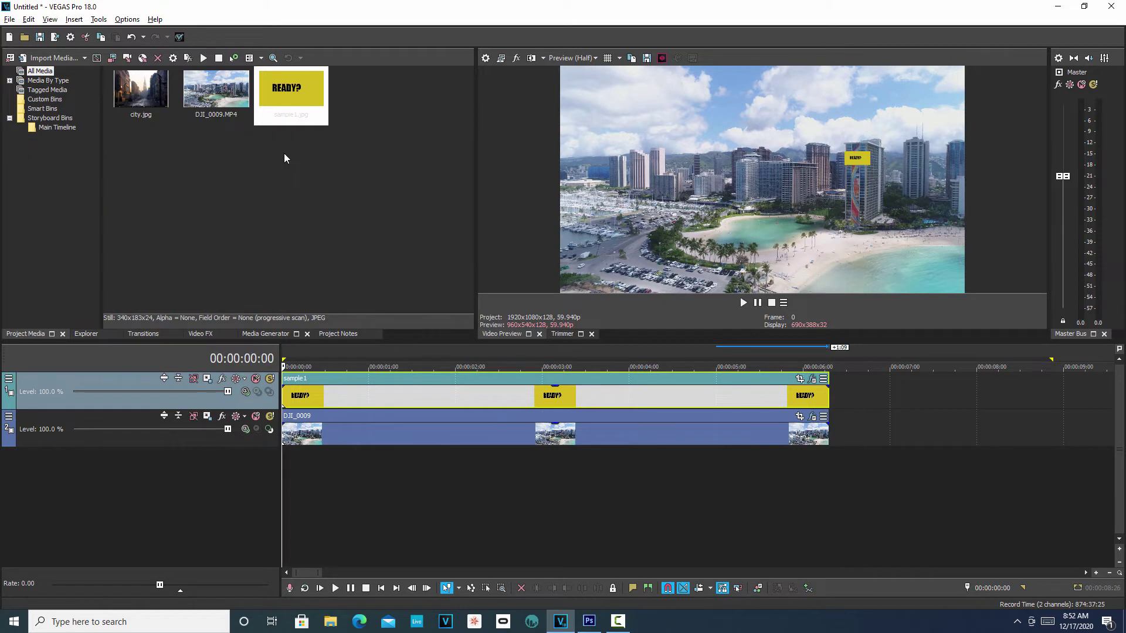
left_click(741, 440)
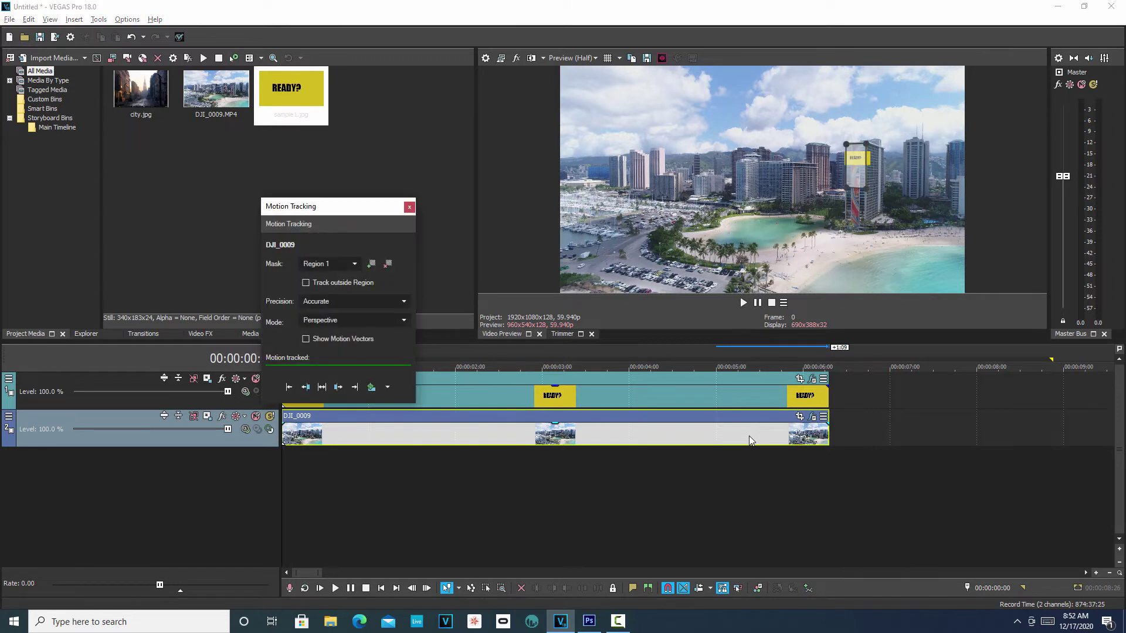
left_click(387, 387)
mouse_move(410, 405)
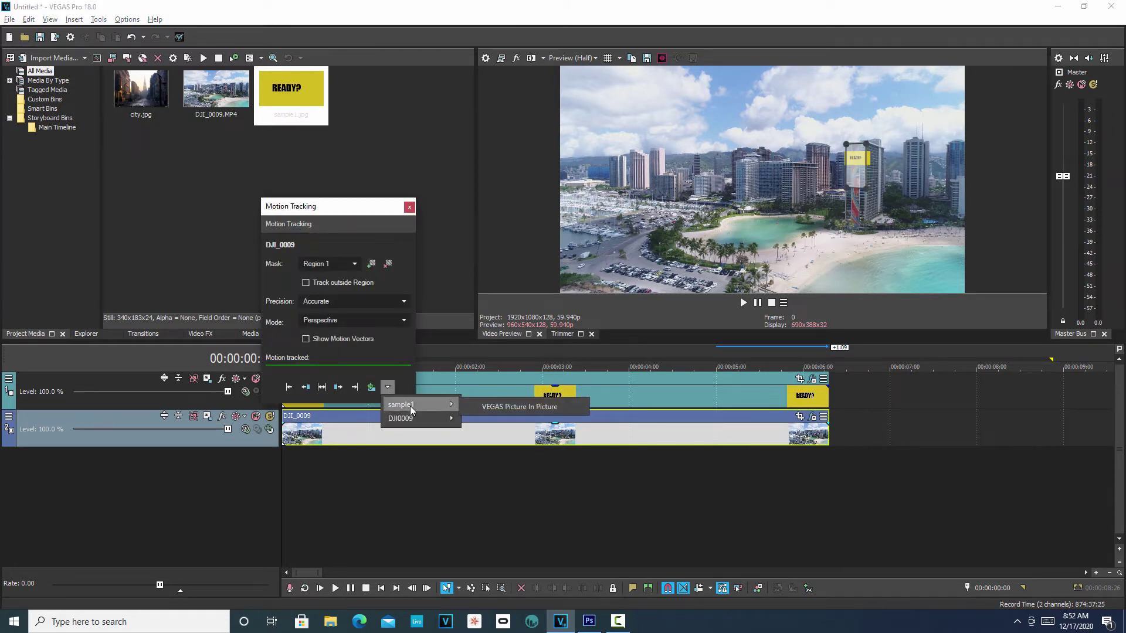
left_click(539, 406)
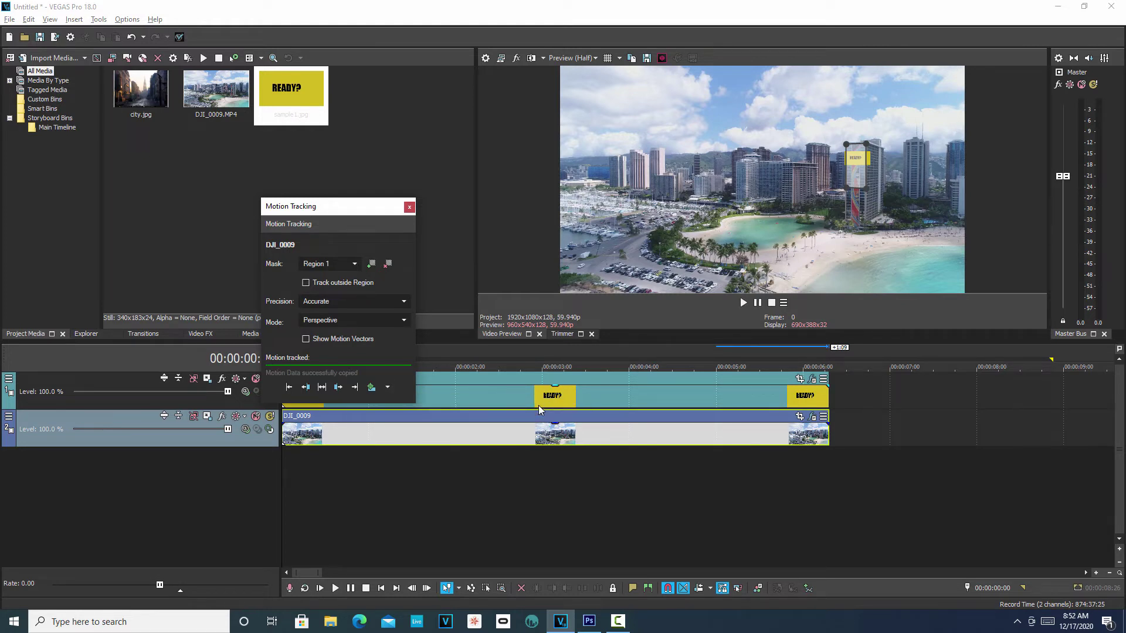
left_click(409, 207)
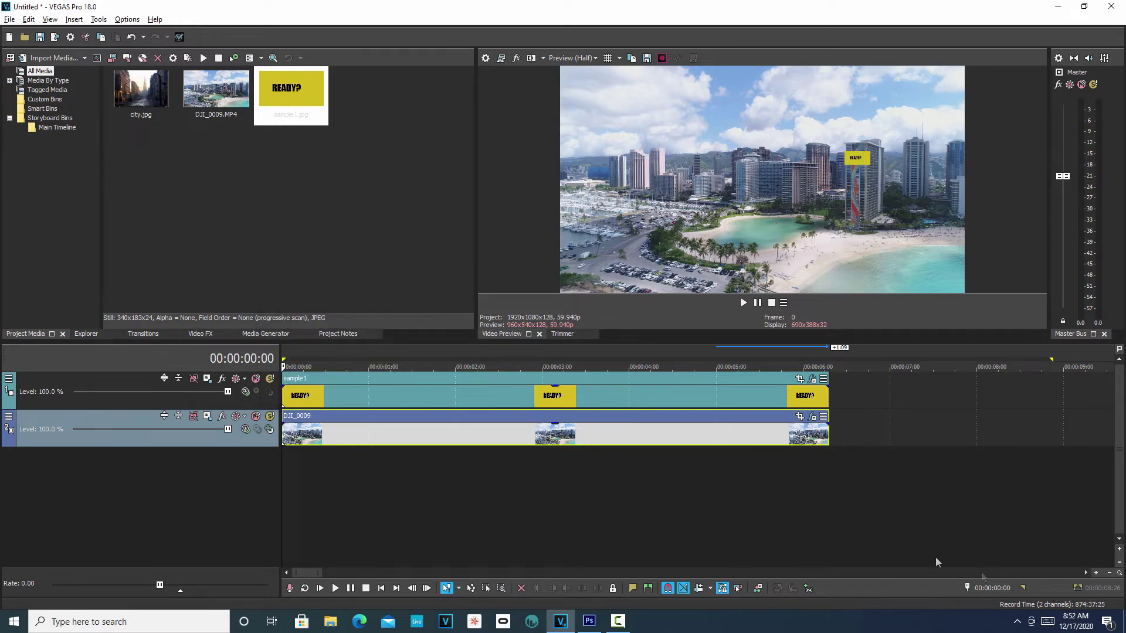
left_click(336, 588)
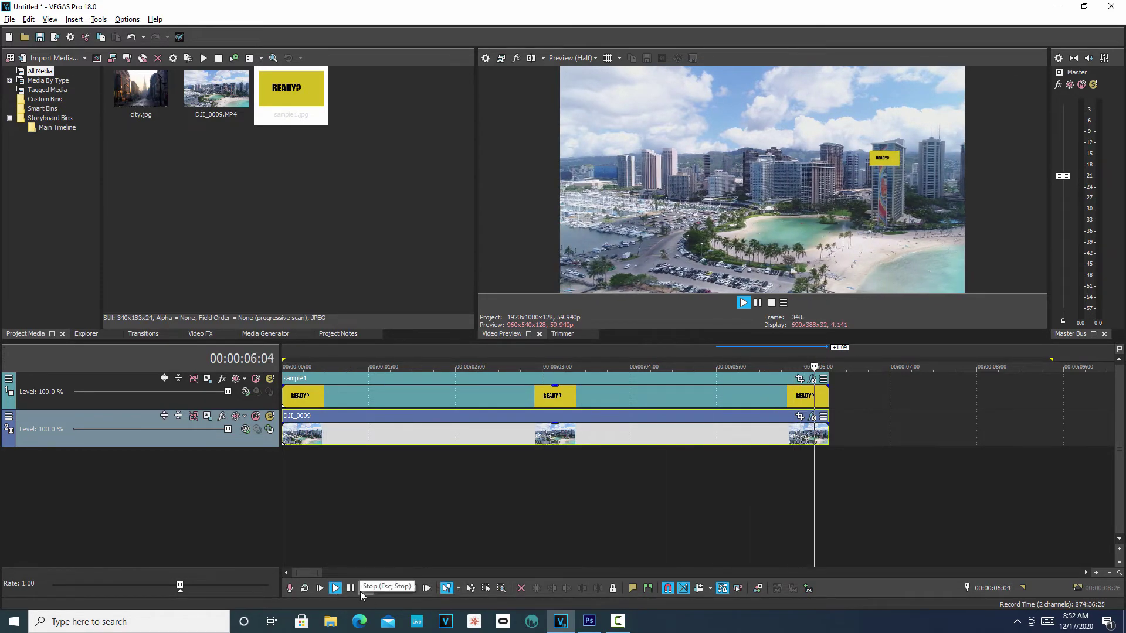
Stop playback, end the loop region where the clips end, and confirm Project Properties
left_click(362, 590)
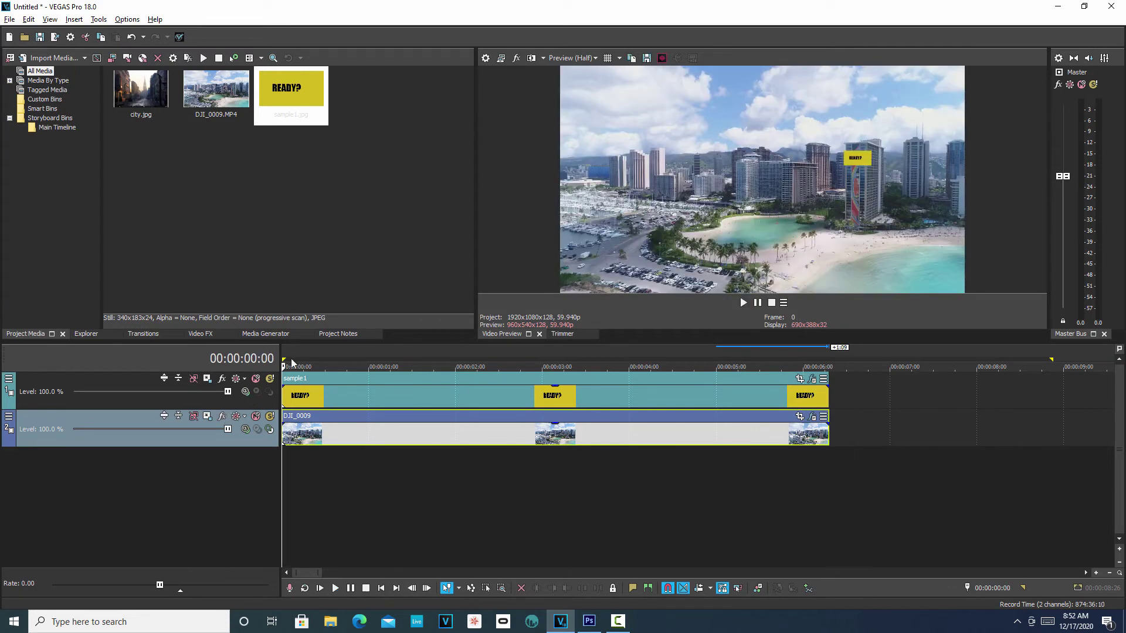
right_click(1051, 360)
key("Escape")
left_click_drag(859, 358, 823, 358)
left_click(71, 37)
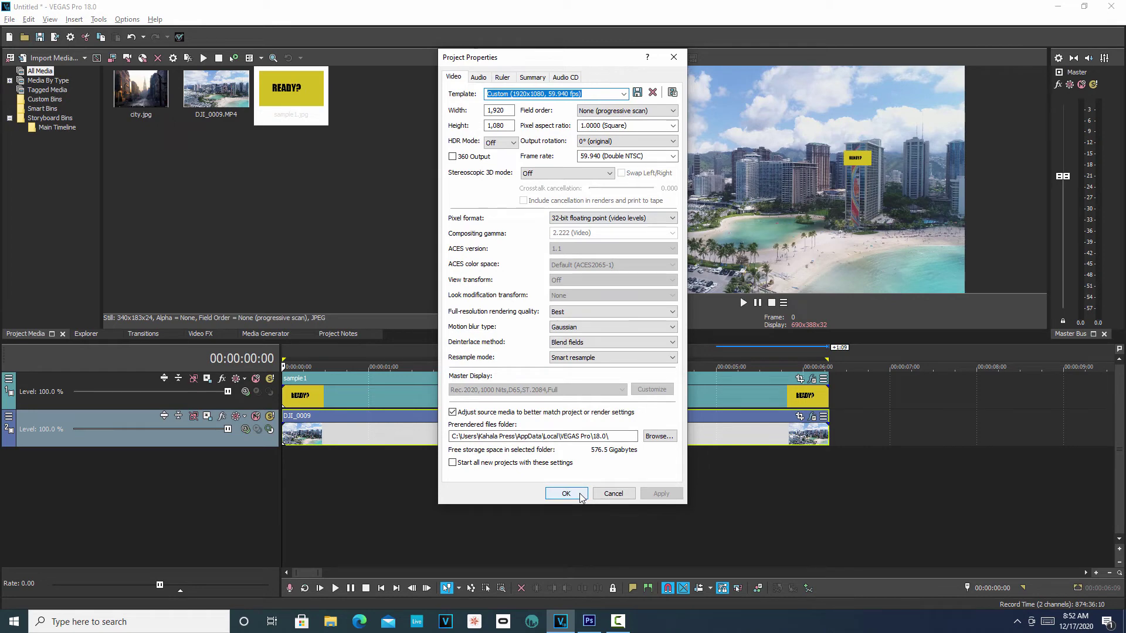
left_click(580, 496)
Render the project as test77.mp4 in MAGIX AVC/AAC MP4, overwriting the existing file
left_click(10, 19)
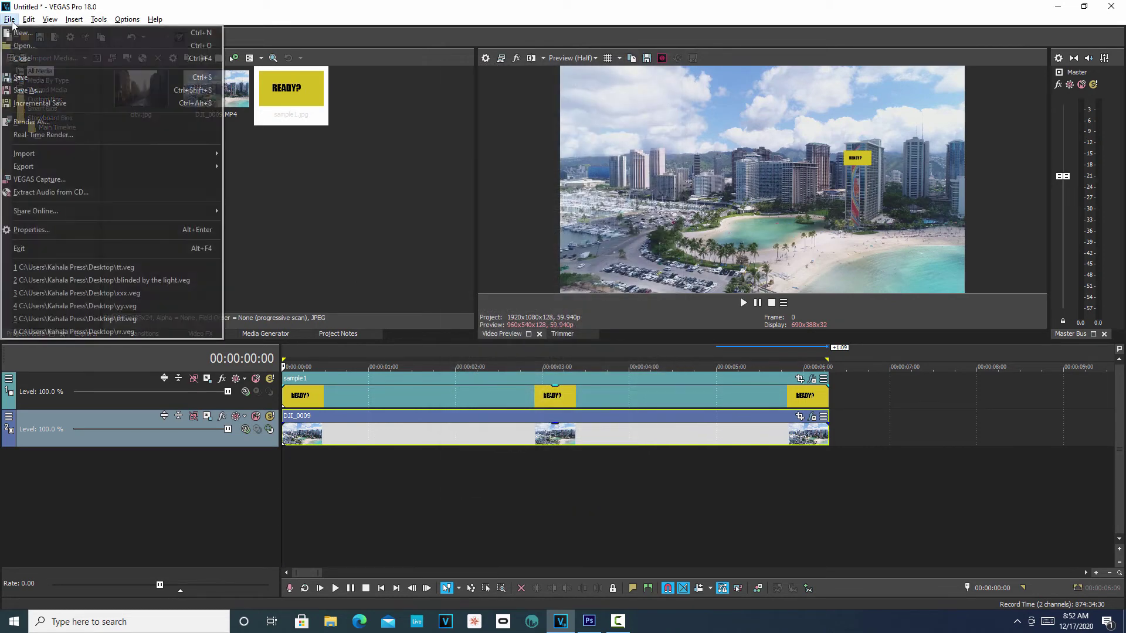
left_click(44, 123)
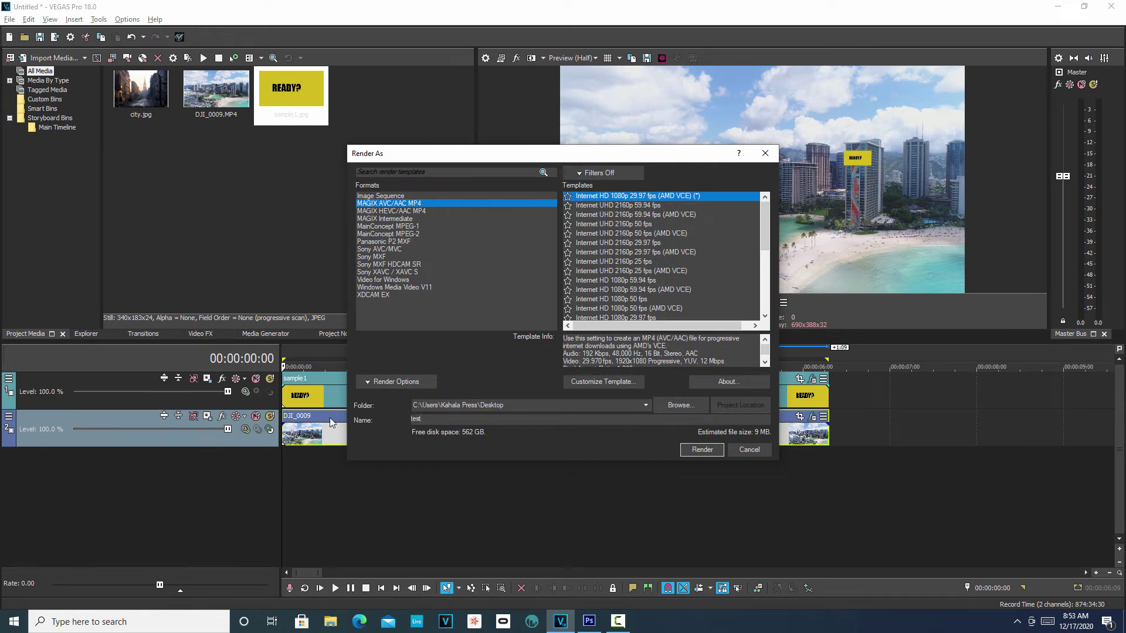
left_click(695, 450)
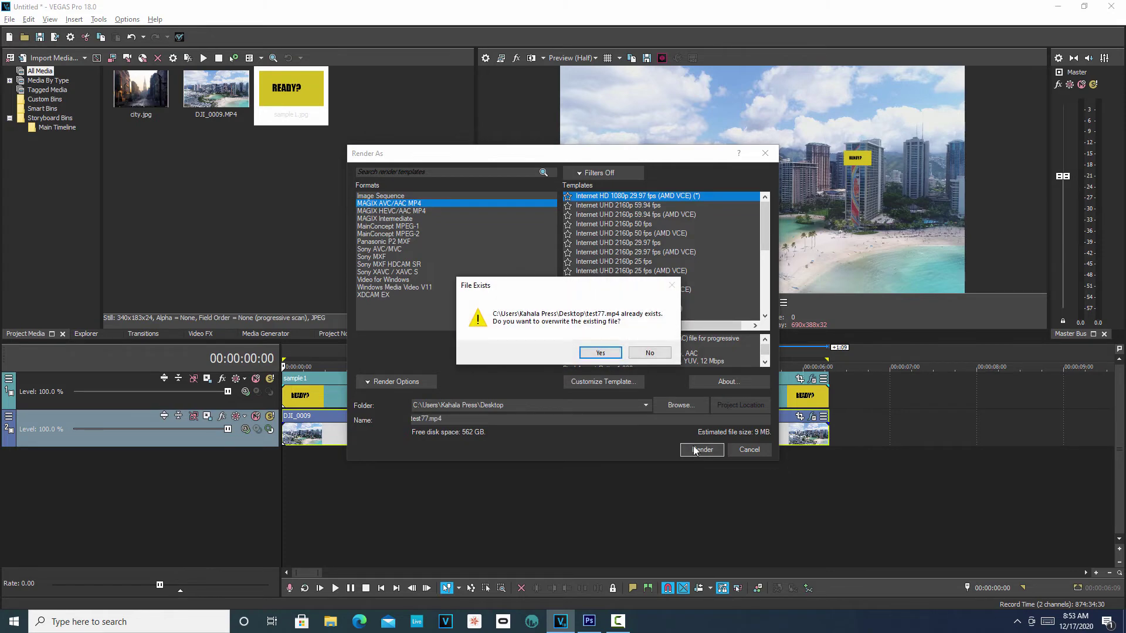
left_click(601, 353)
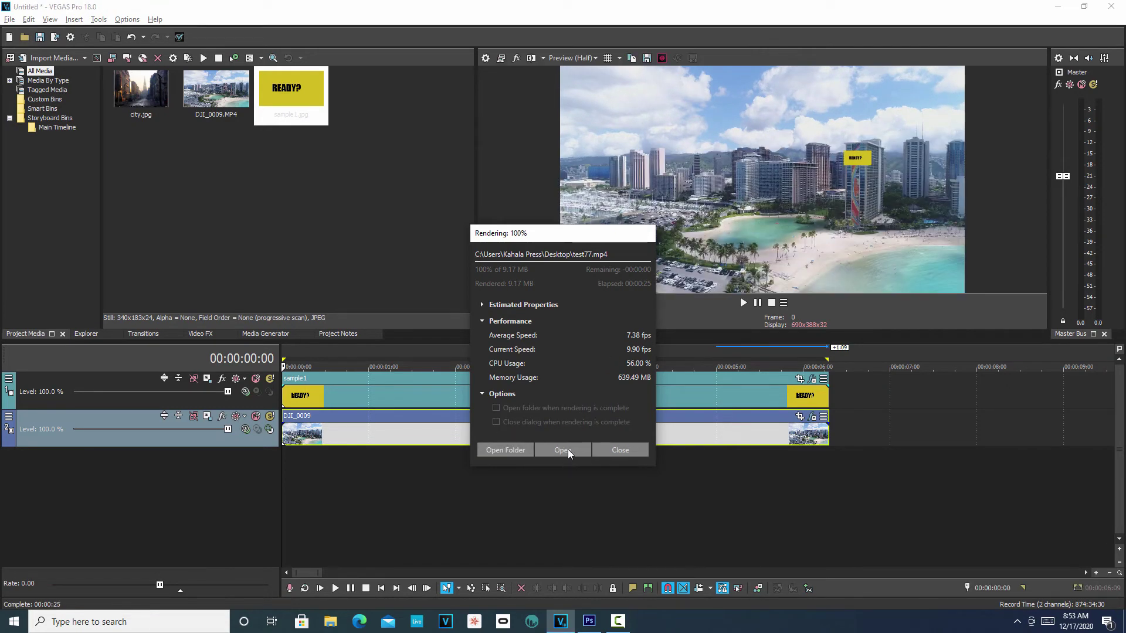
Open the finished test77.mp4 render in a video player
left_click(562, 450)
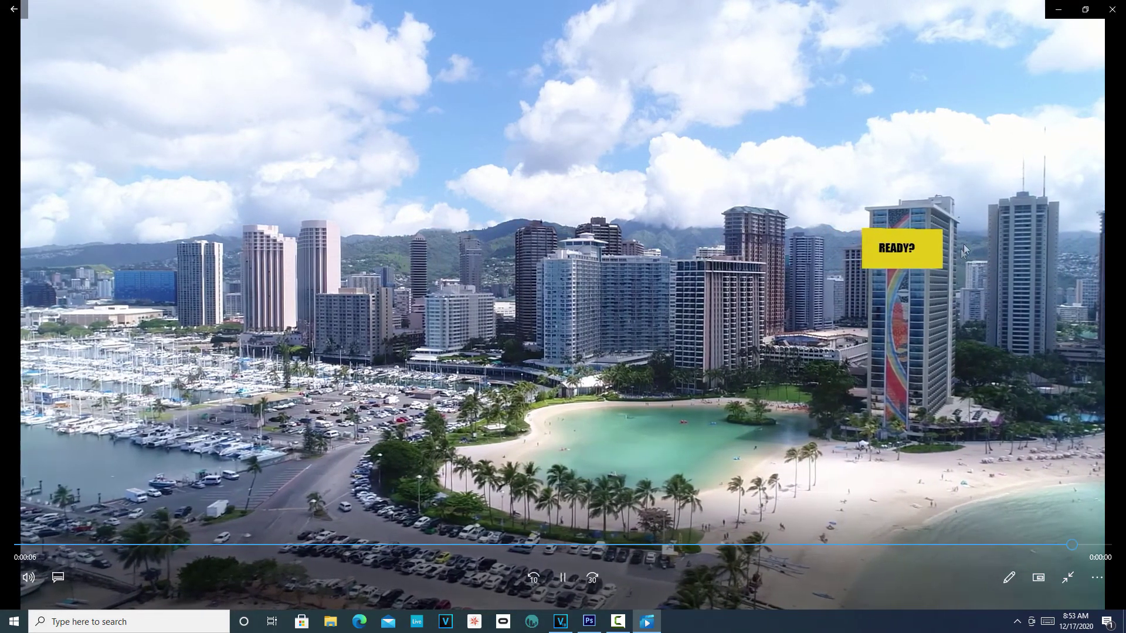
Replay, skip, pause and resume test77.mp4 to review the READY? sign, stopping at three seconds
left_click(532, 579)
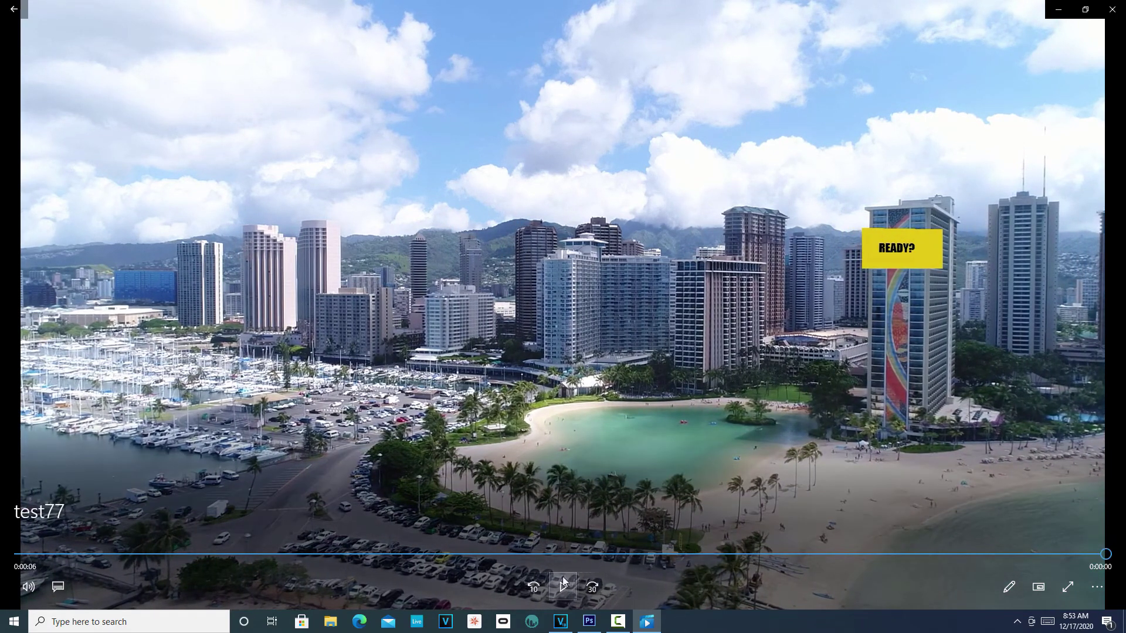
left_click(534, 587)
left_click(564, 593)
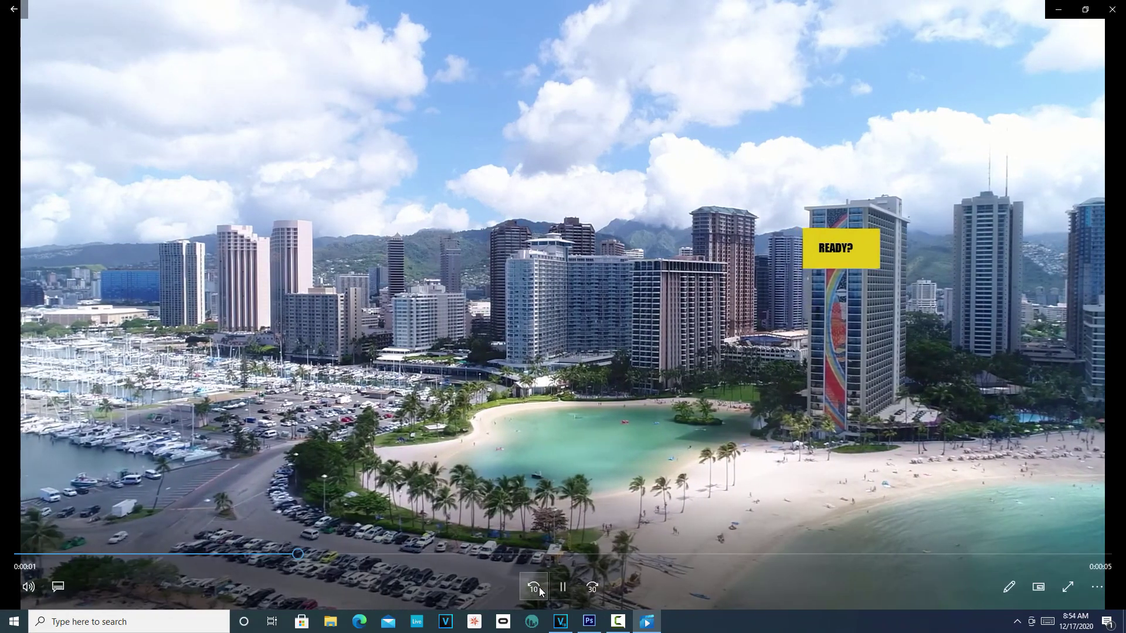
left_click(565, 587)
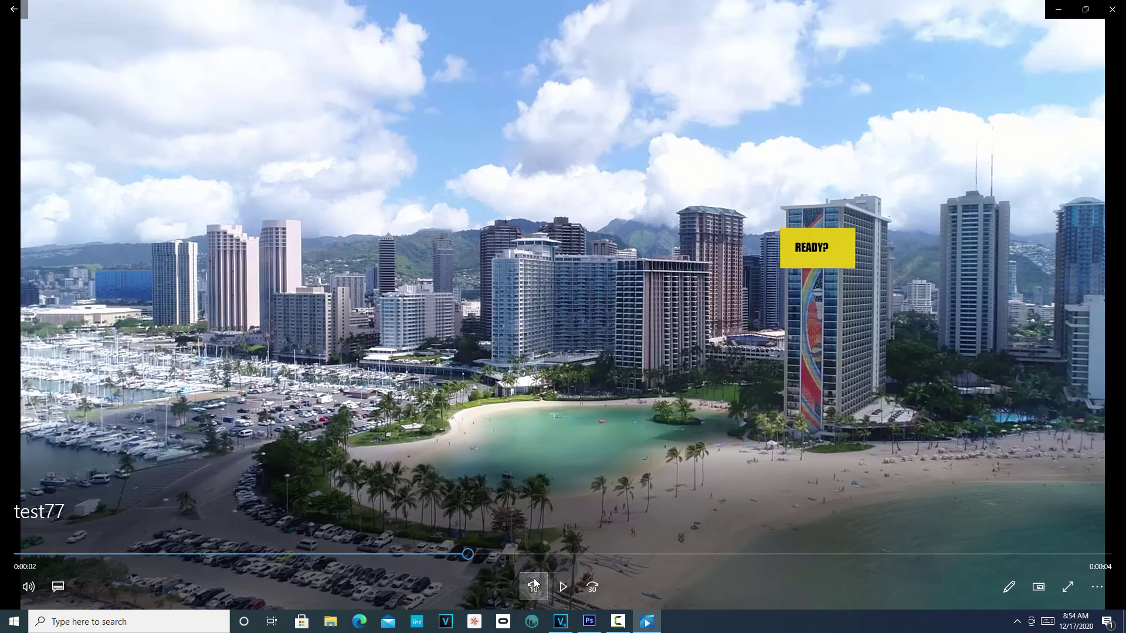
left_click(565, 586)
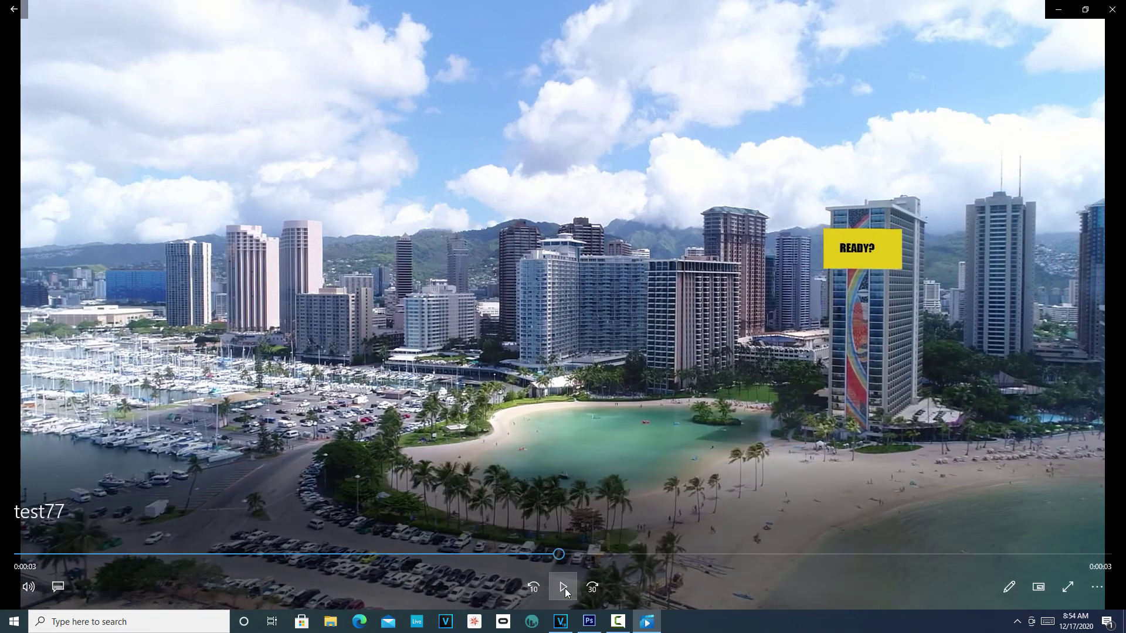
left_click(565, 589)
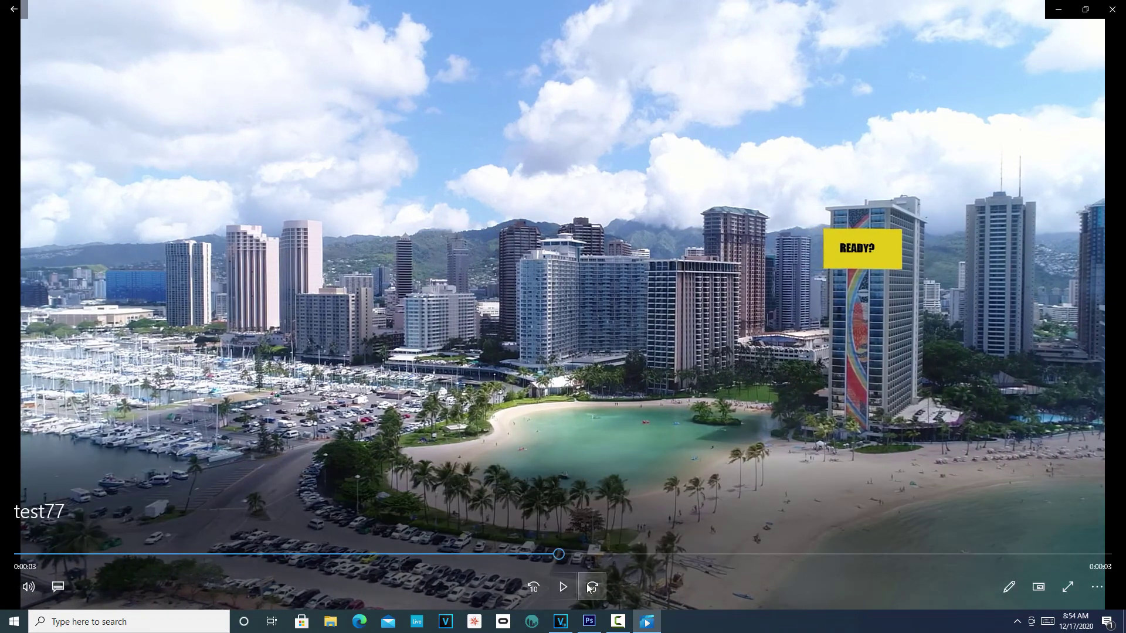